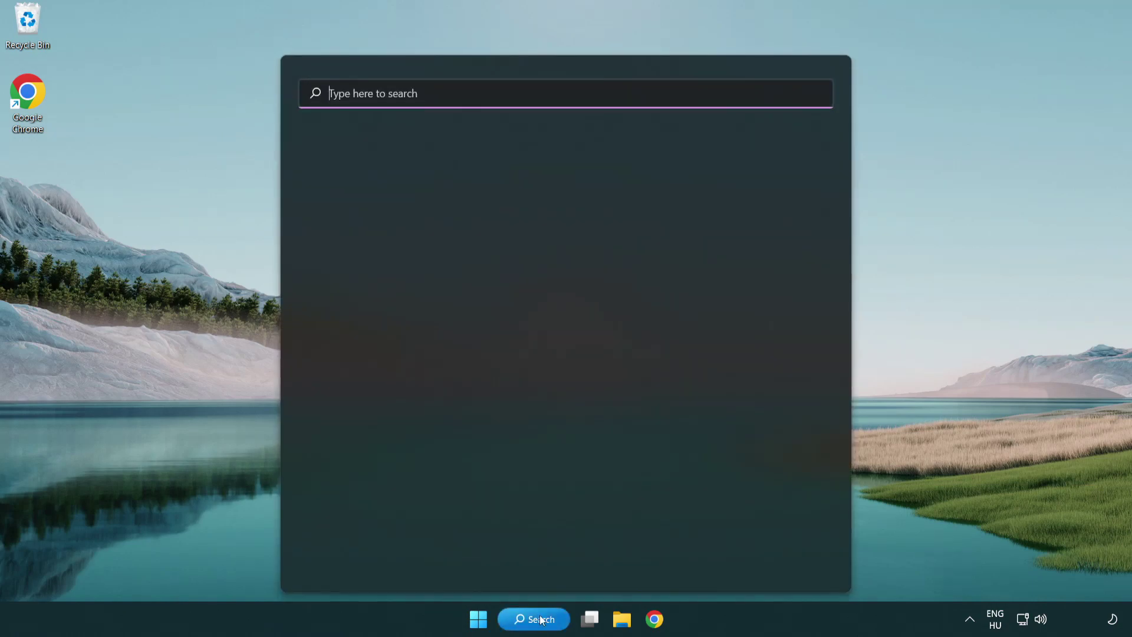
Step: Find and open Device Manager, moving its window toward the centre of the desktop
text(device manager)
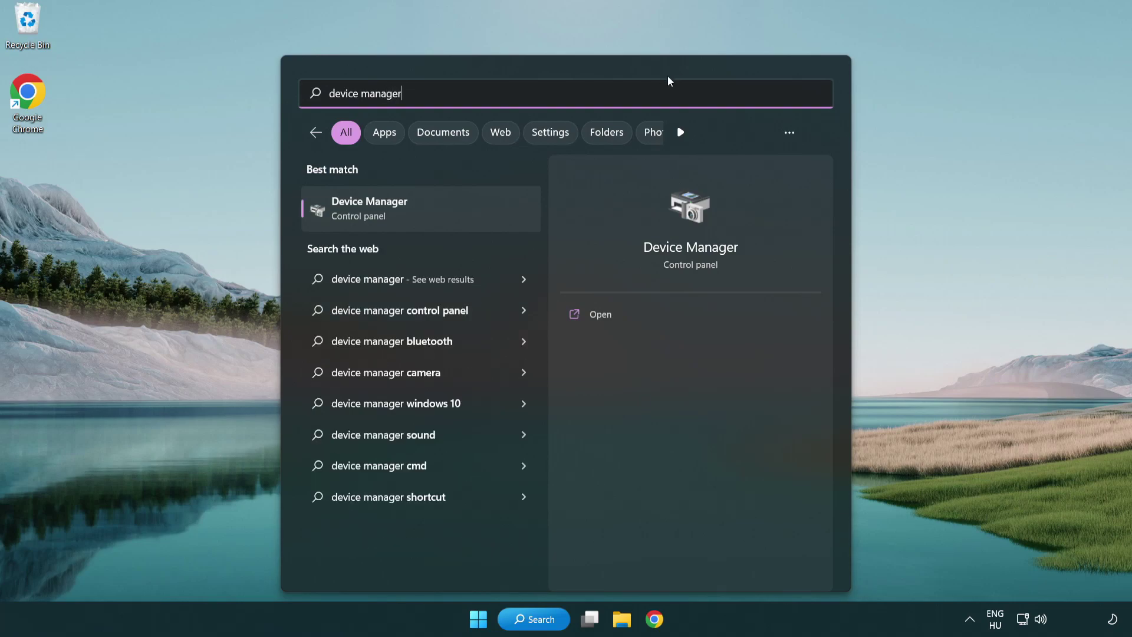
click(453, 214)
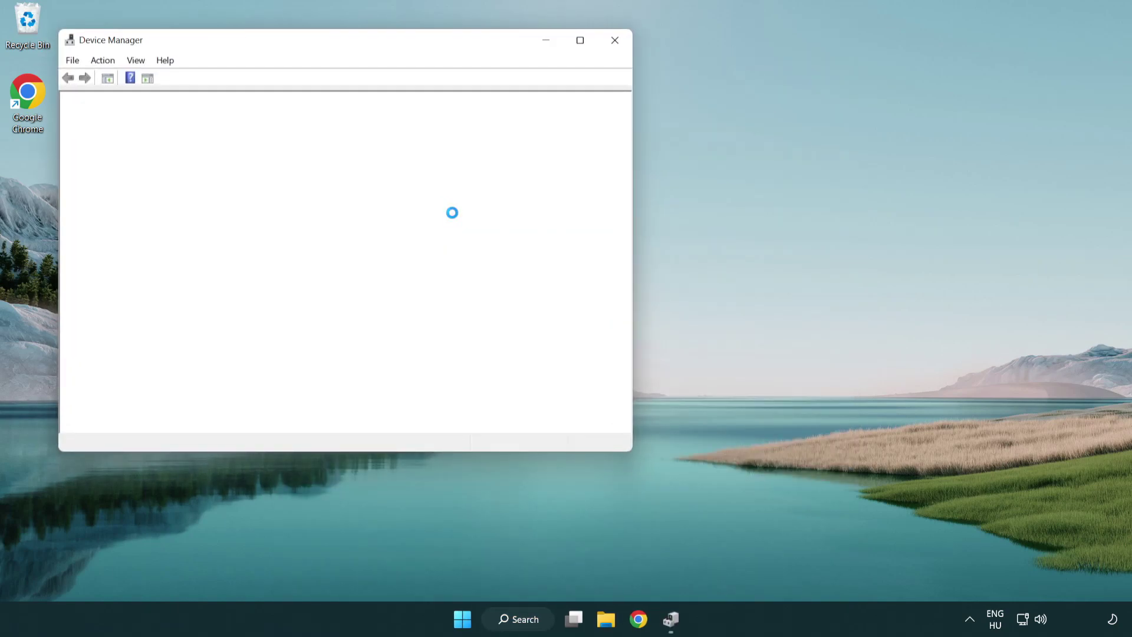
drag(308, 41, 497, 113)
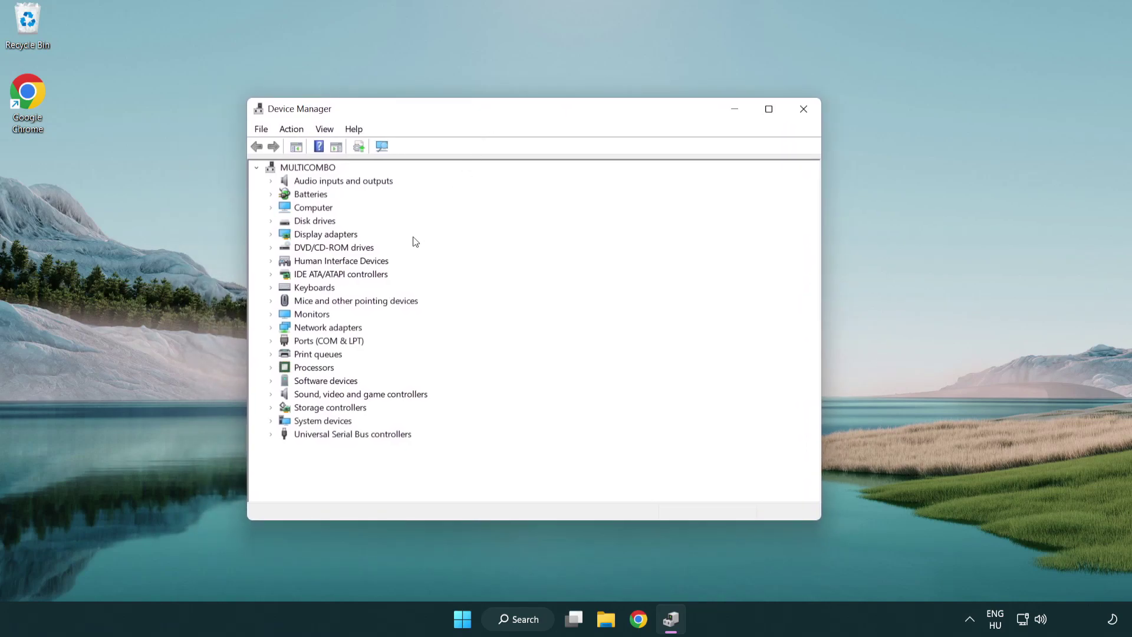
Step: Run an automatic driver update for the VMware SVGA 3D display adapter, and close Device Manager
click(313, 236)
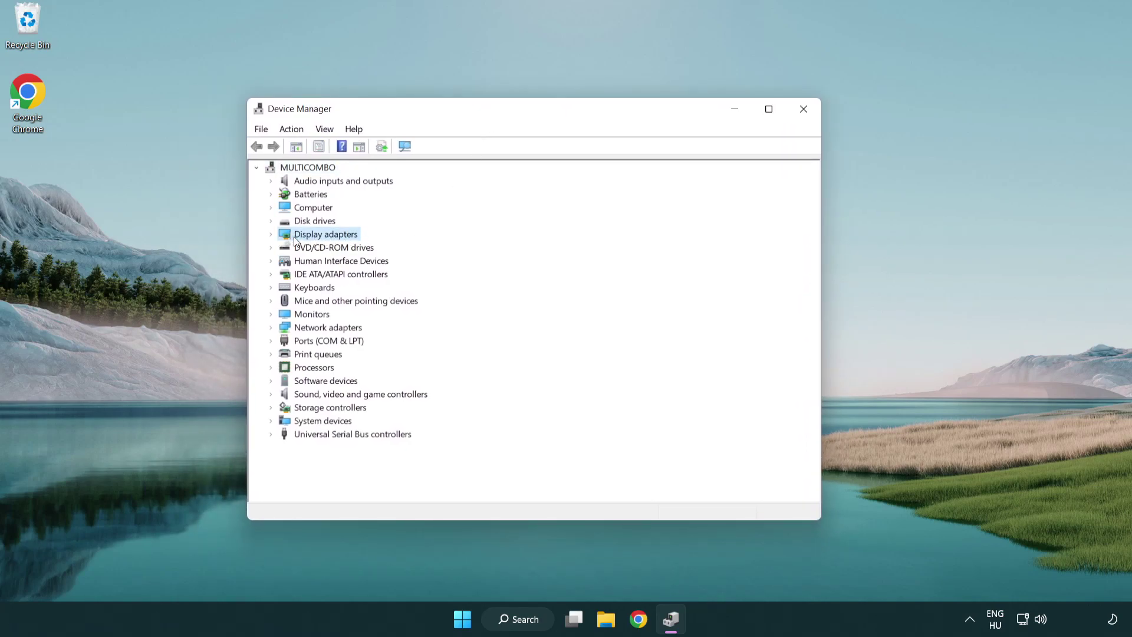
click(271, 235)
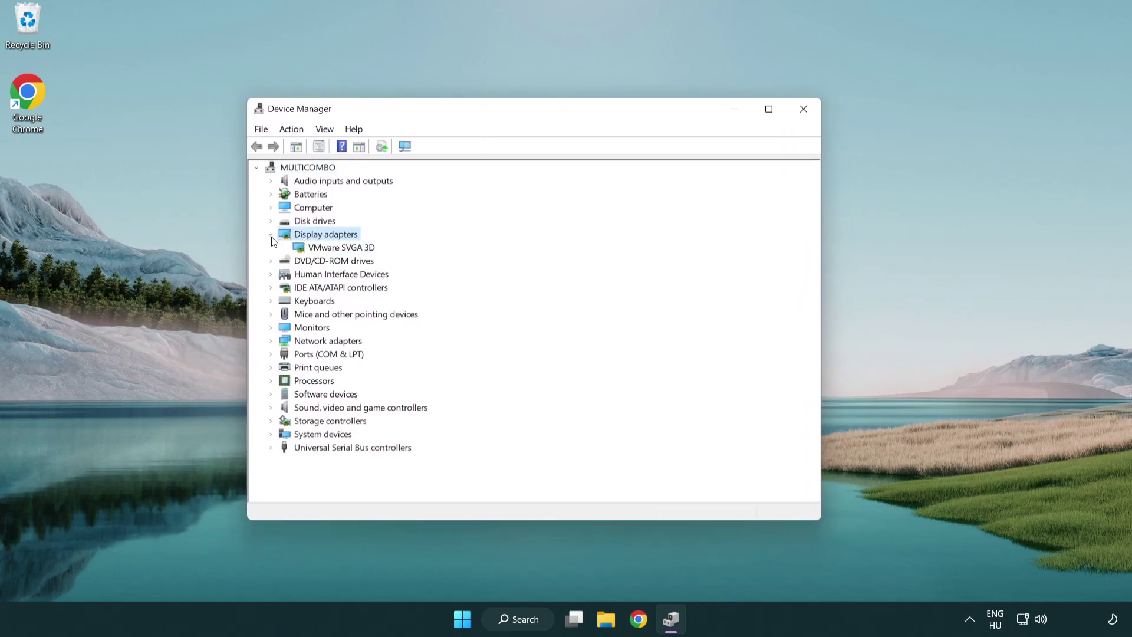
click(336, 249)
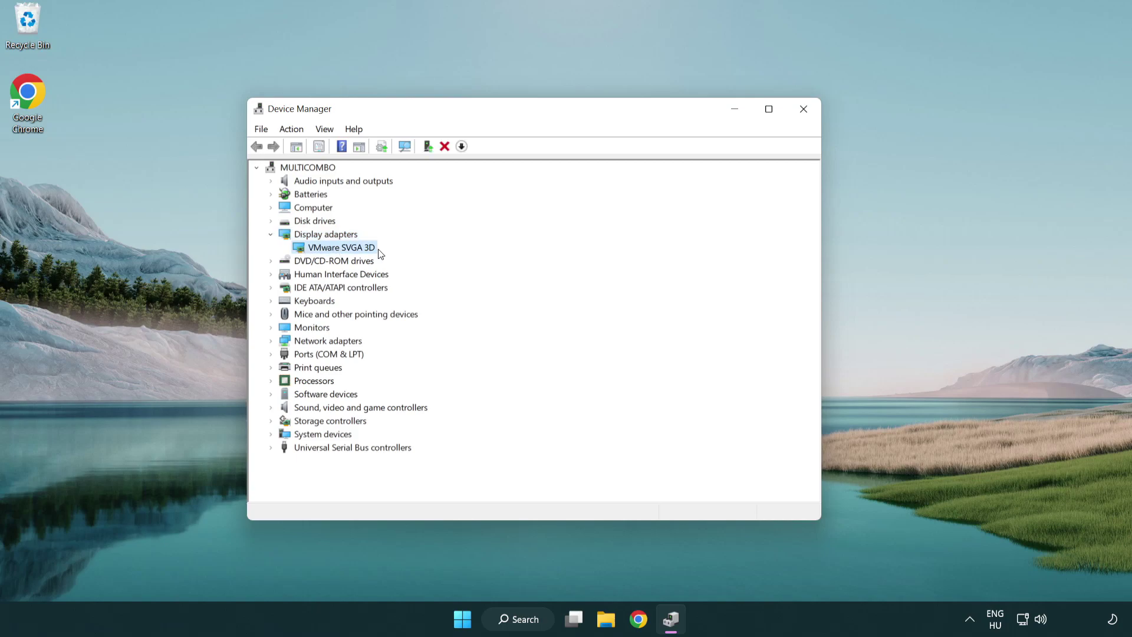
right_click(337, 251)
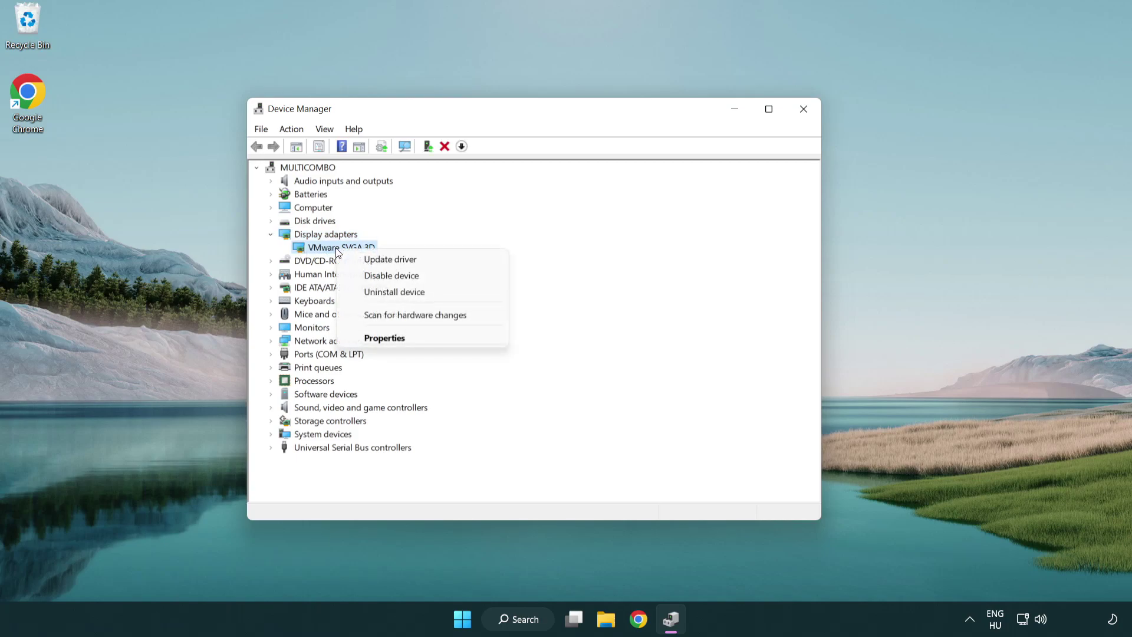
click(446, 260)
drag(468, 177, 490, 169)
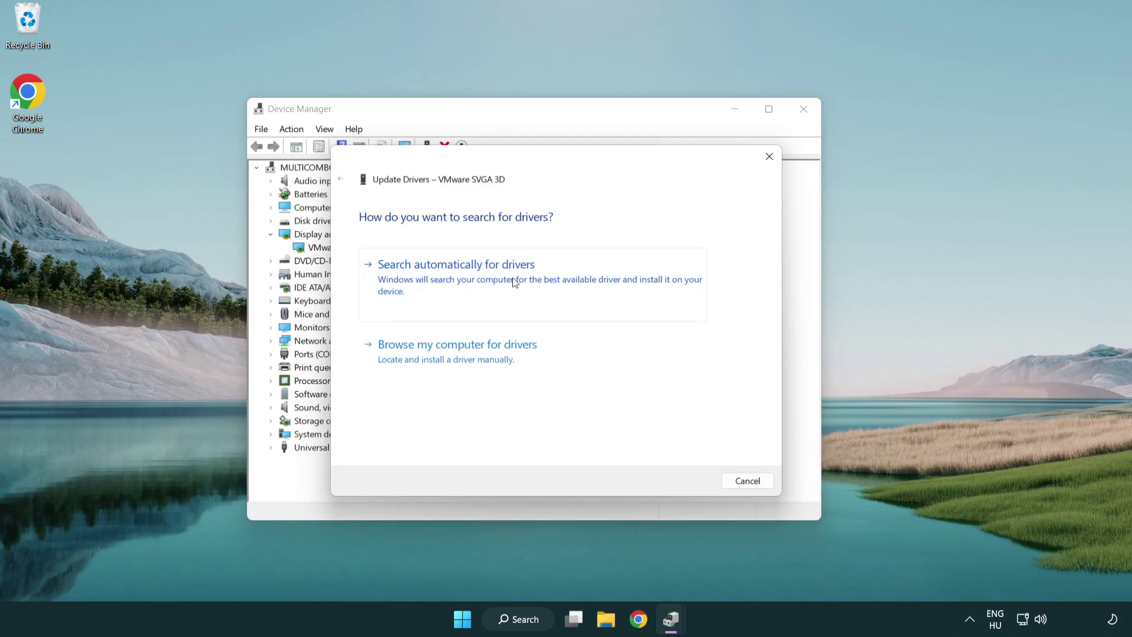
click(497, 276)
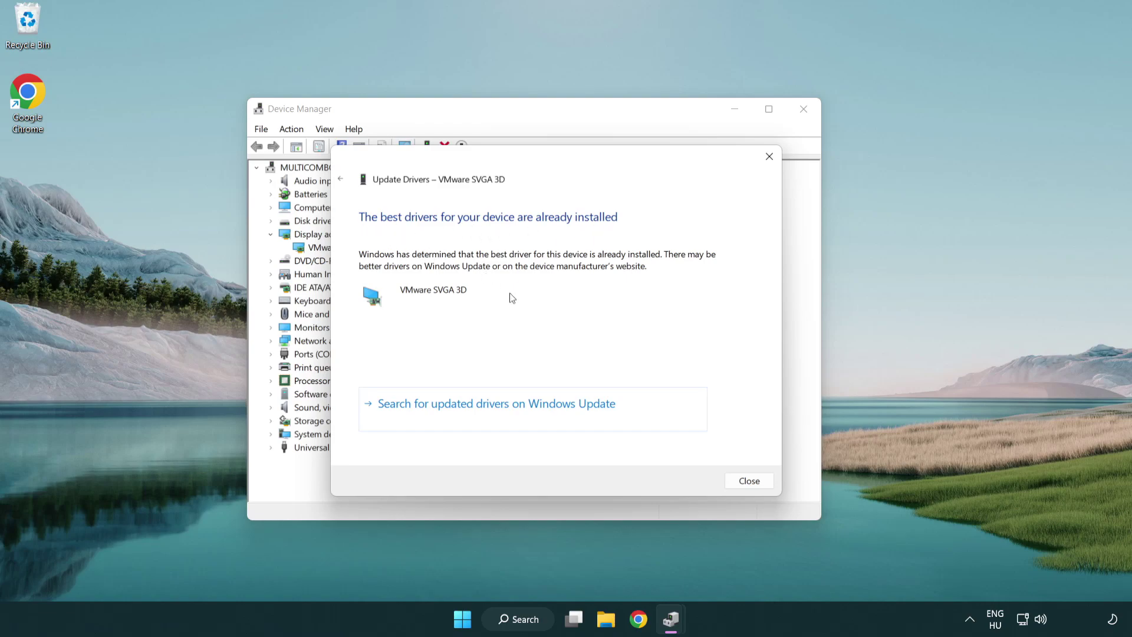
click(750, 482)
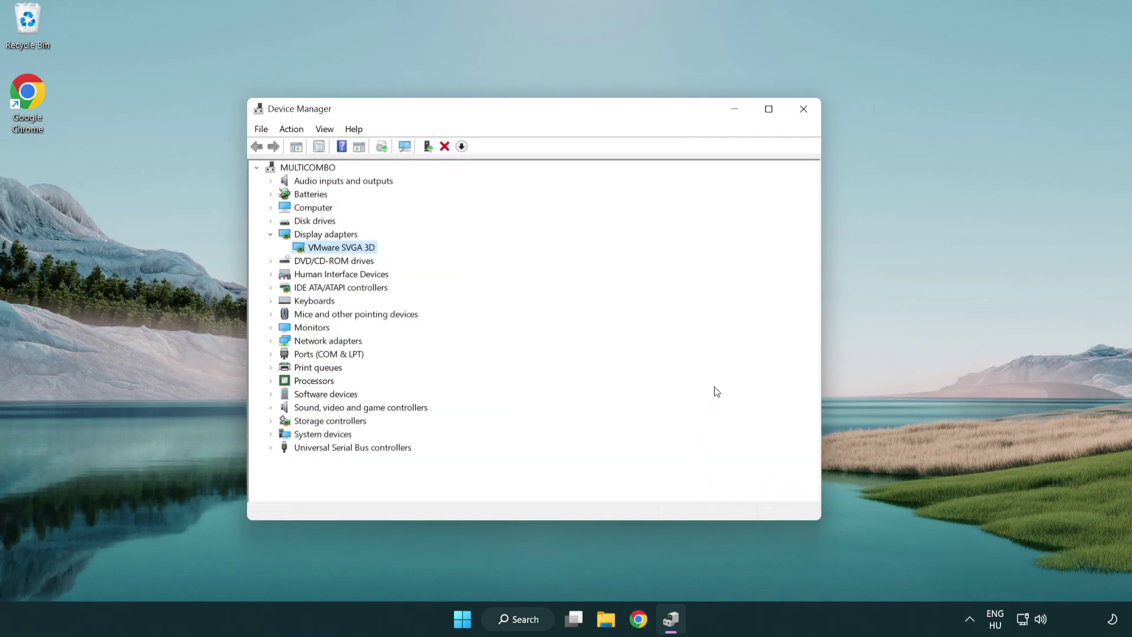
click(804, 109)
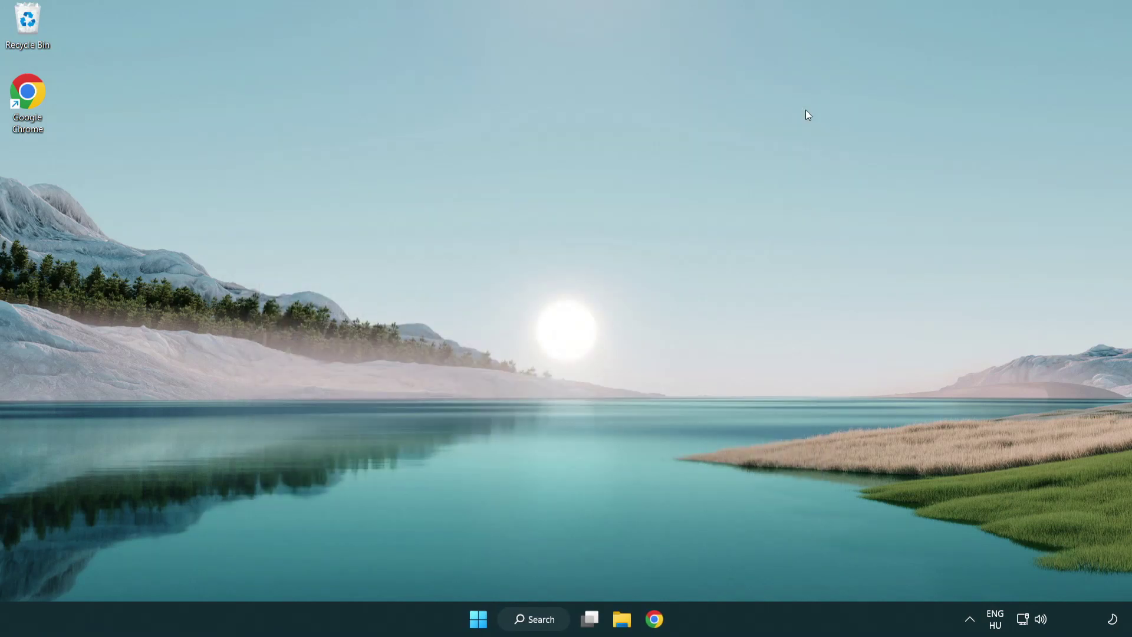
Step: Check for new updates in the Windows Update settings, and close Settings
click(546, 618)
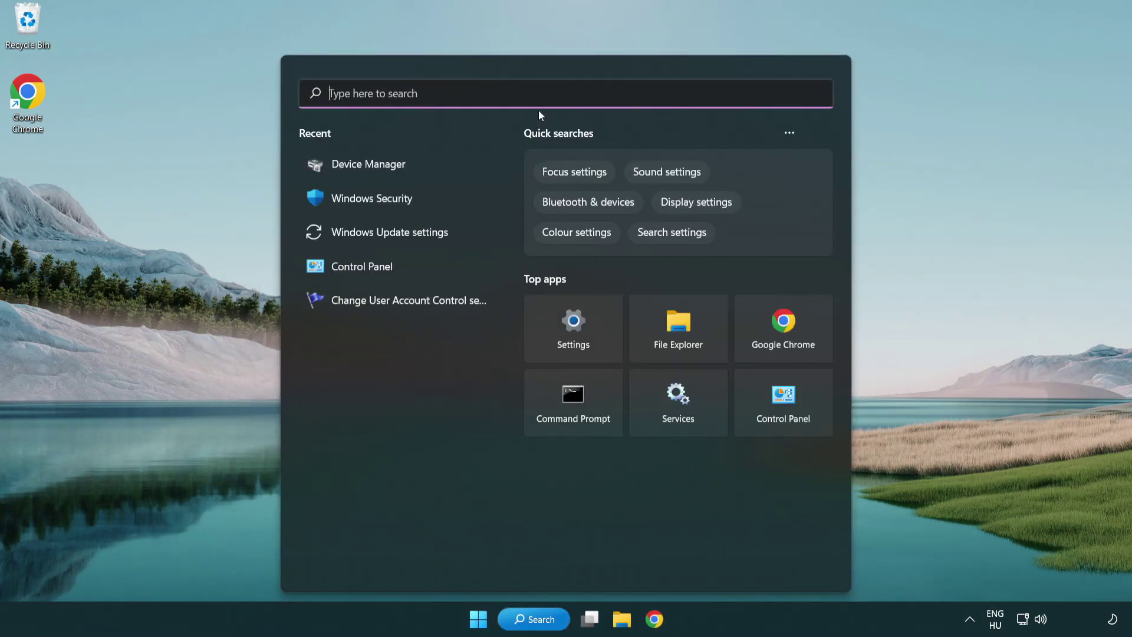
text(update)
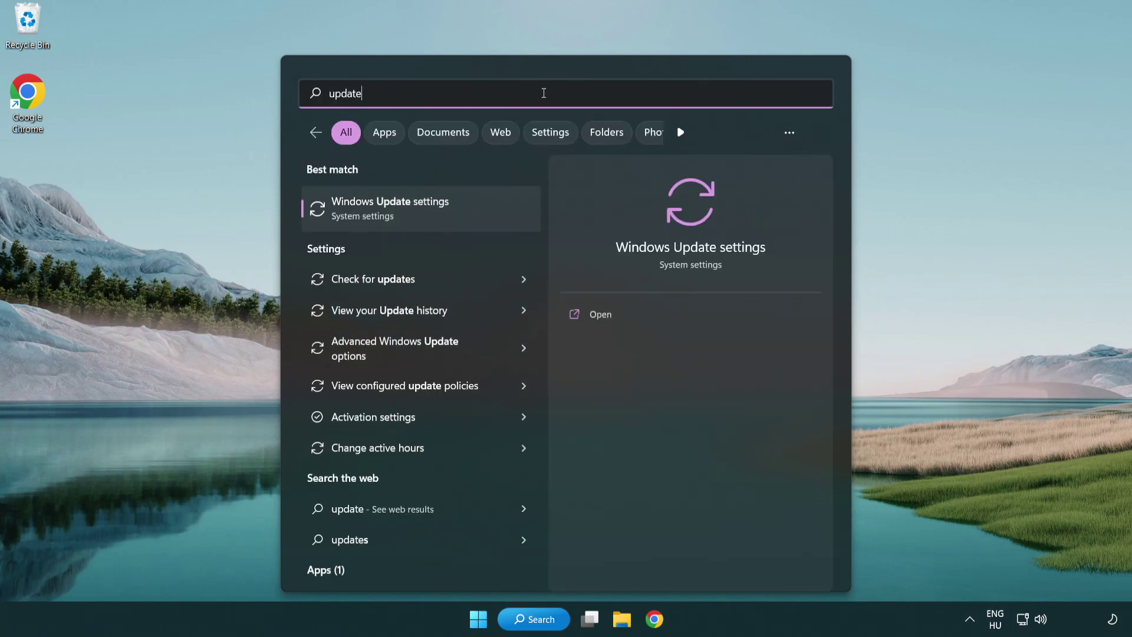
click(443, 218)
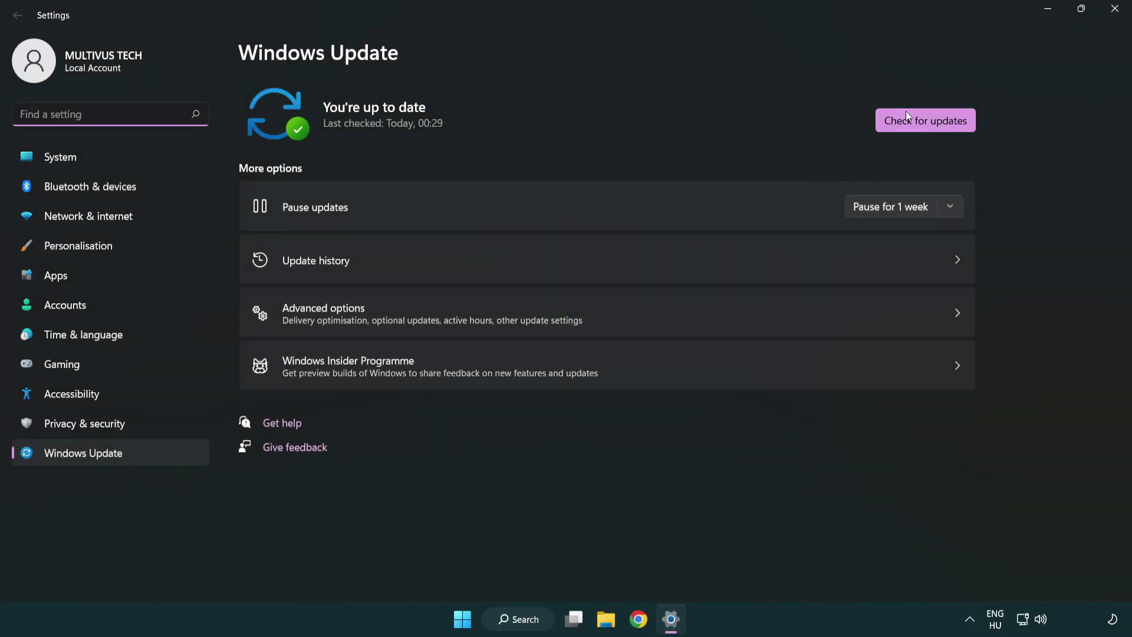
click(939, 126)
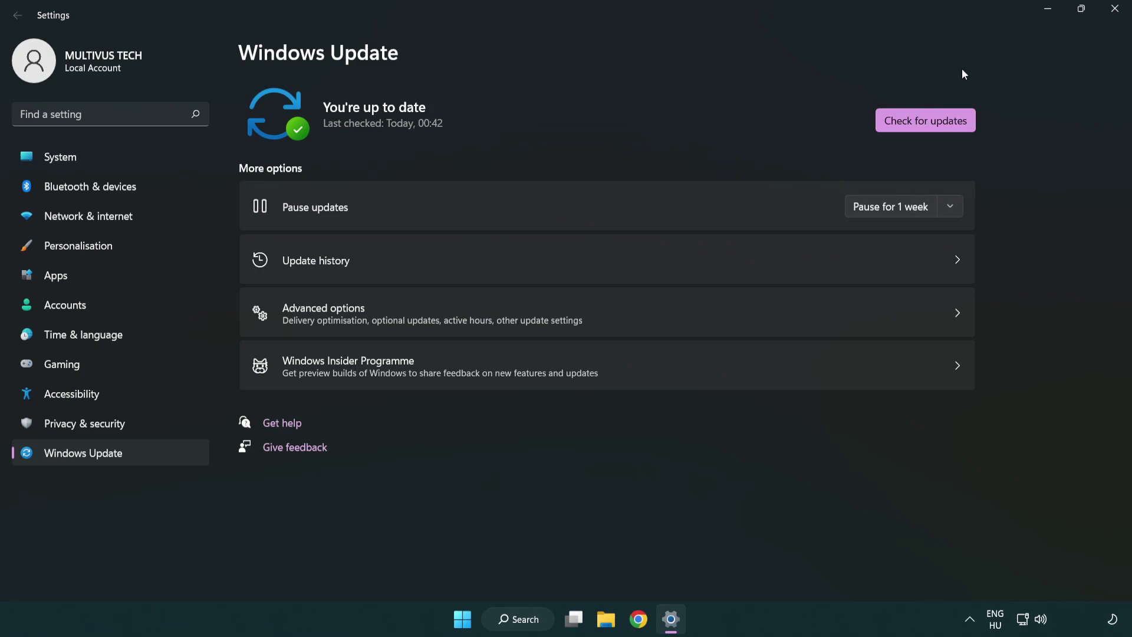
click(1110, 18)
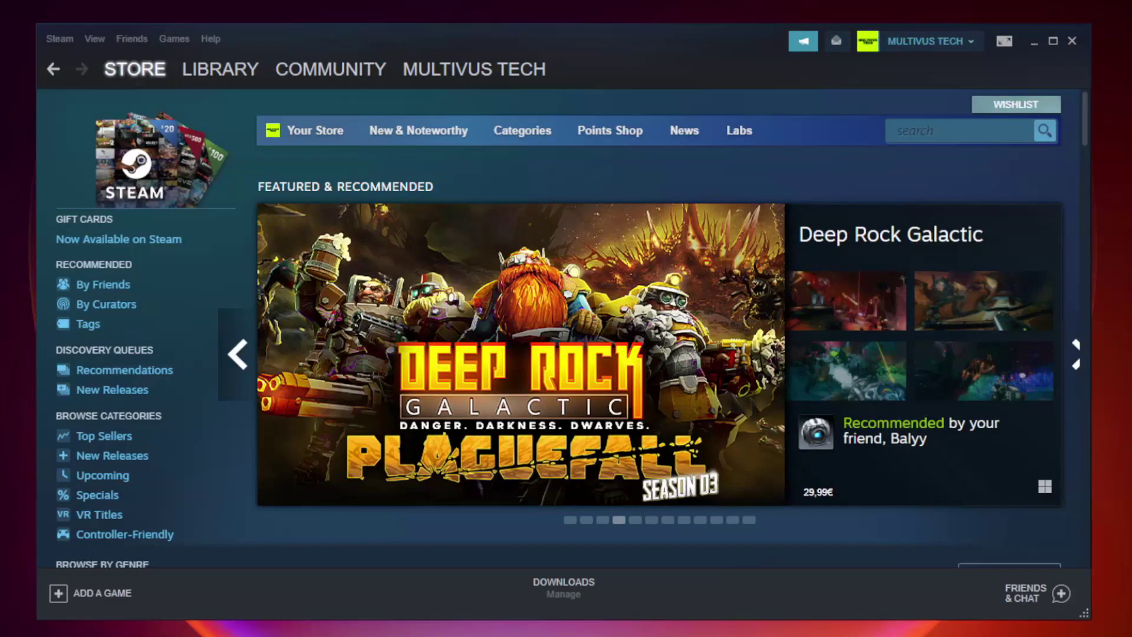
Step: Switch to Steam and verify the integrity of the local files of the favourite game YOUR NOT WORKING GAME
mouse_move(240, 73)
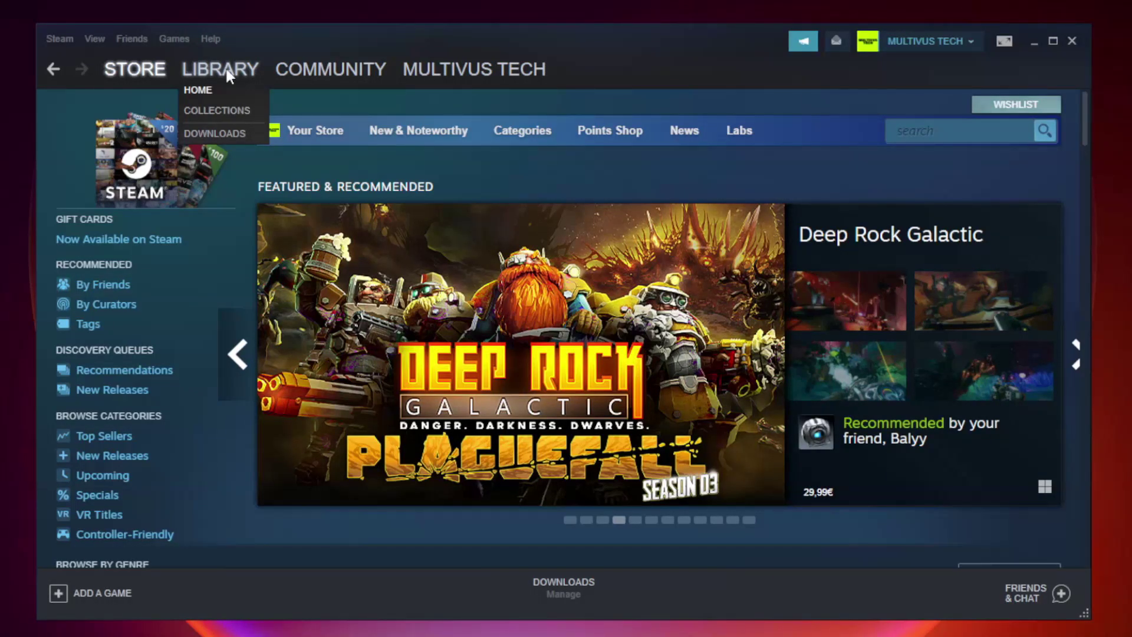
click(229, 77)
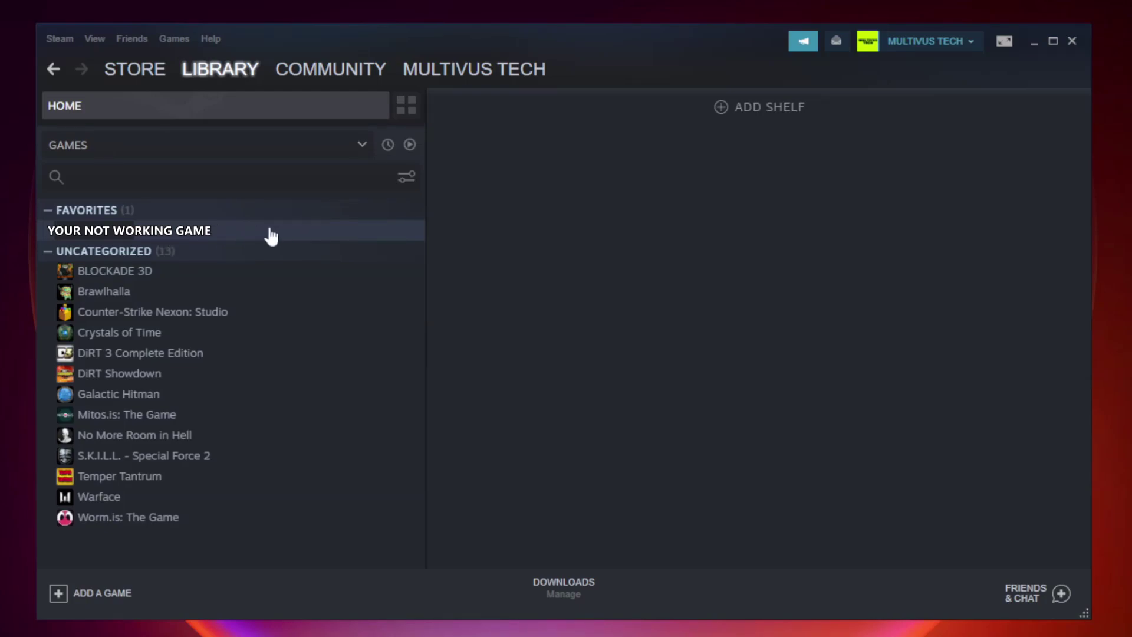
right_click(245, 235)
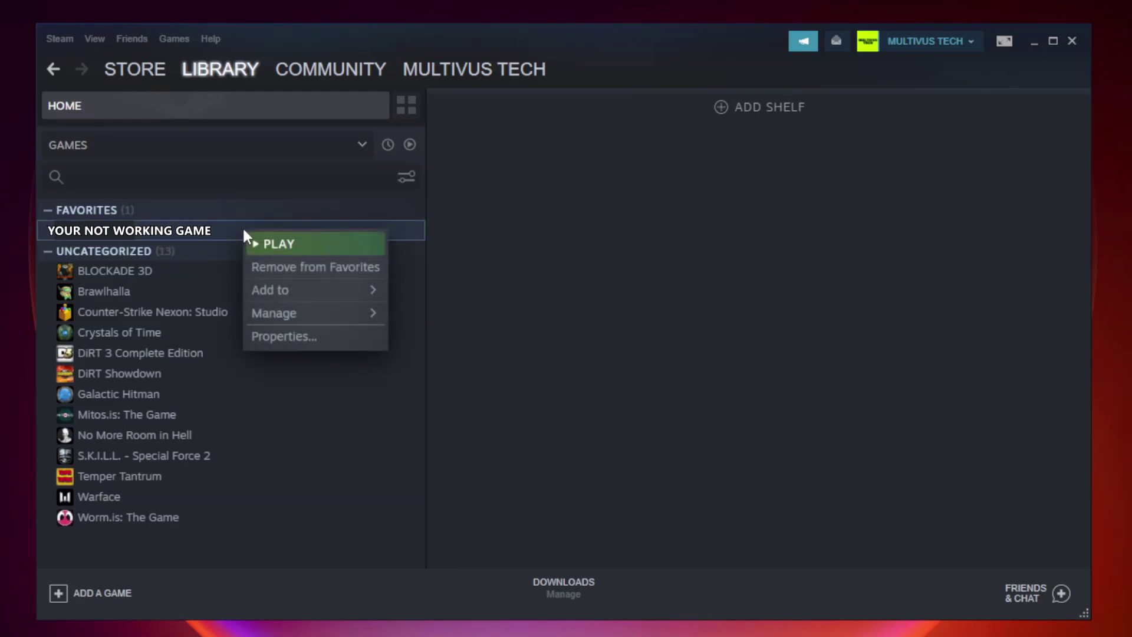
click(312, 336)
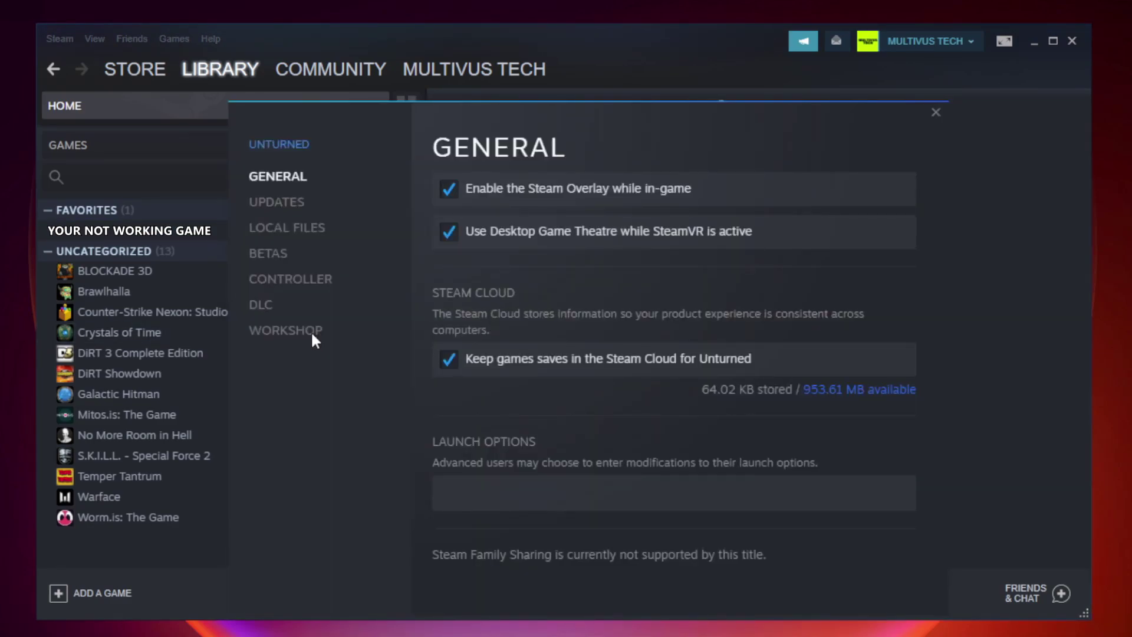
click(300, 232)
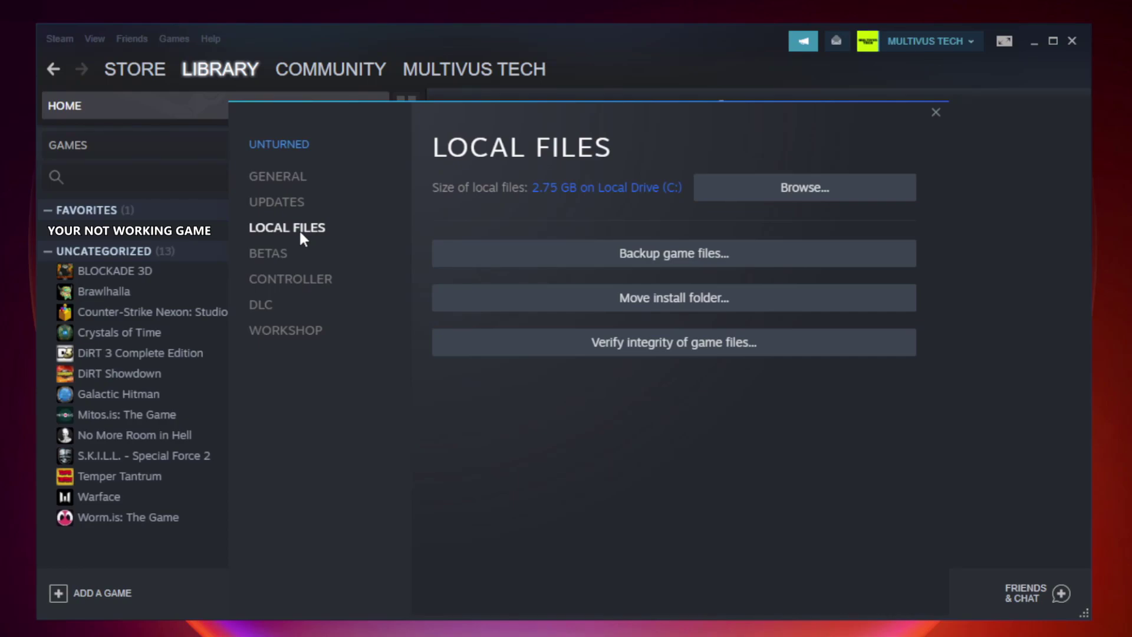
click(685, 350)
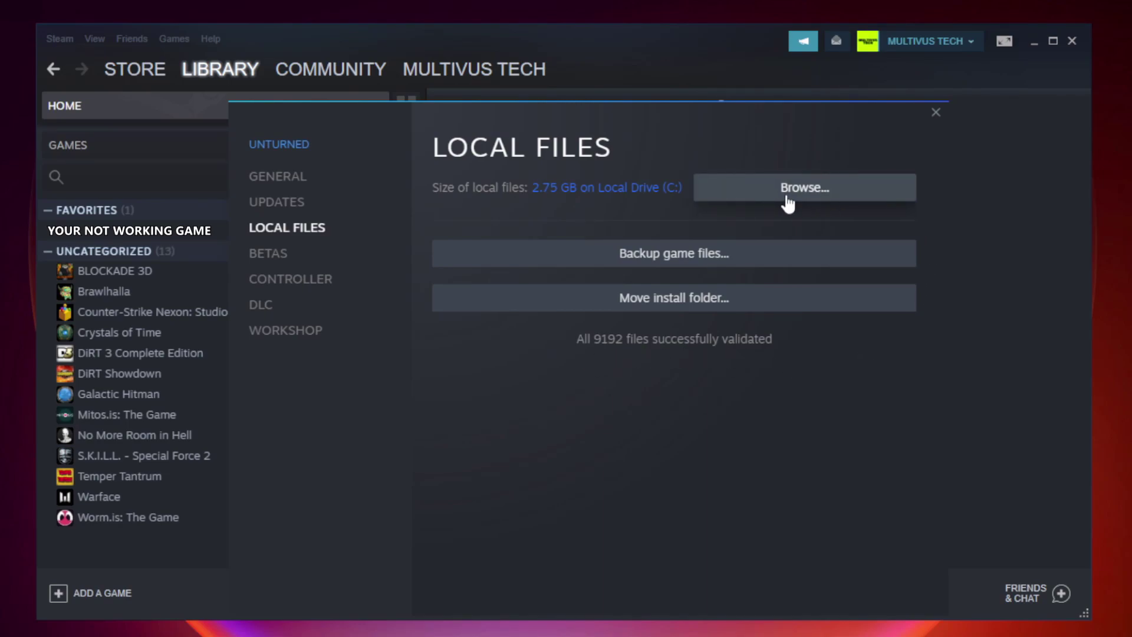
Step: Browse the game's local files and open the properties of the YOUR NOT WORKING GAME shortcut
click(810, 204)
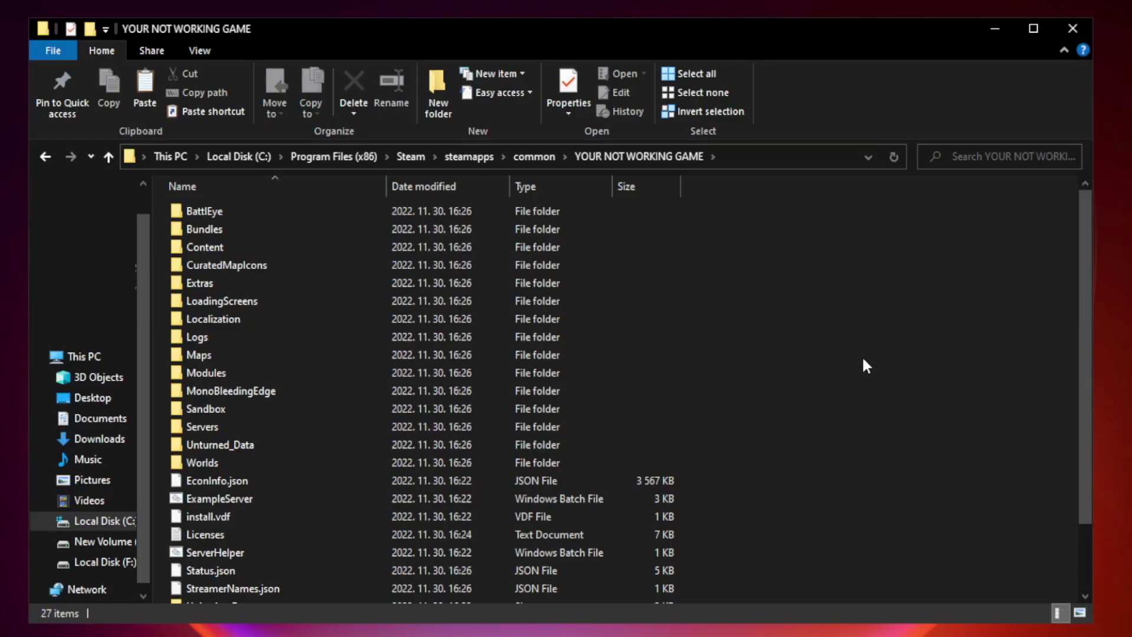
drag(1086, 309, 1087, 405)
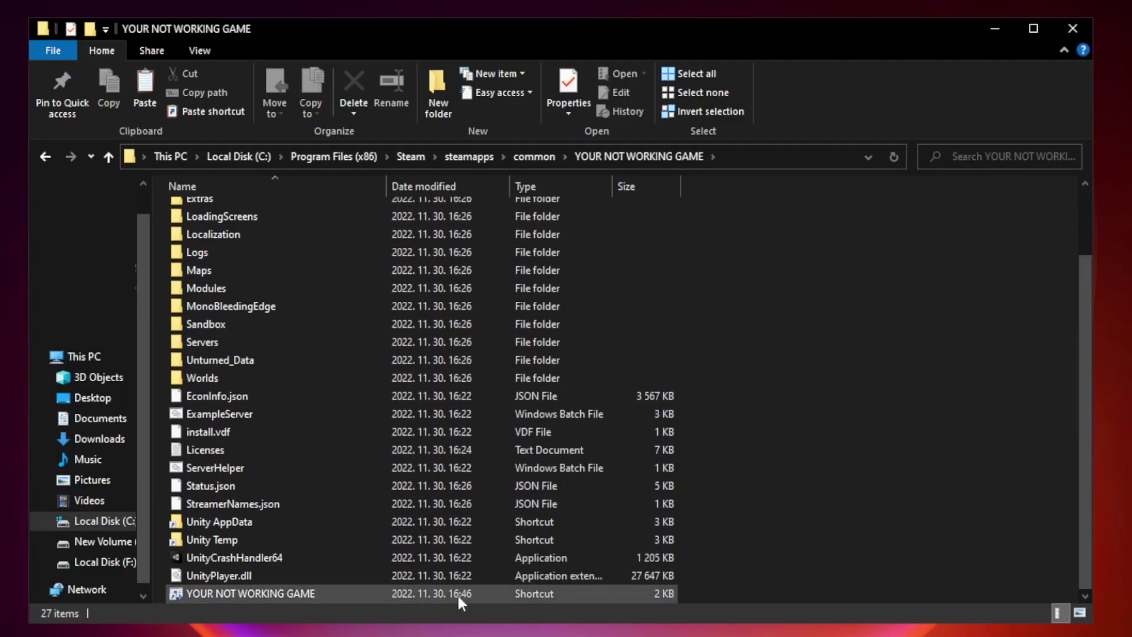
click(426, 594)
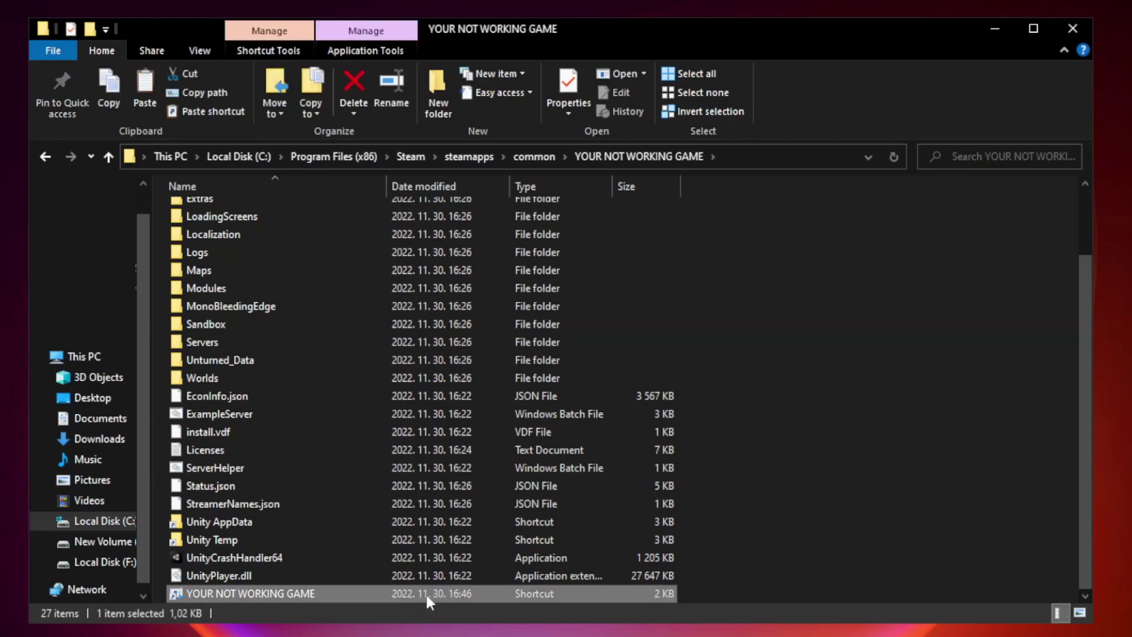
right_click(387, 594)
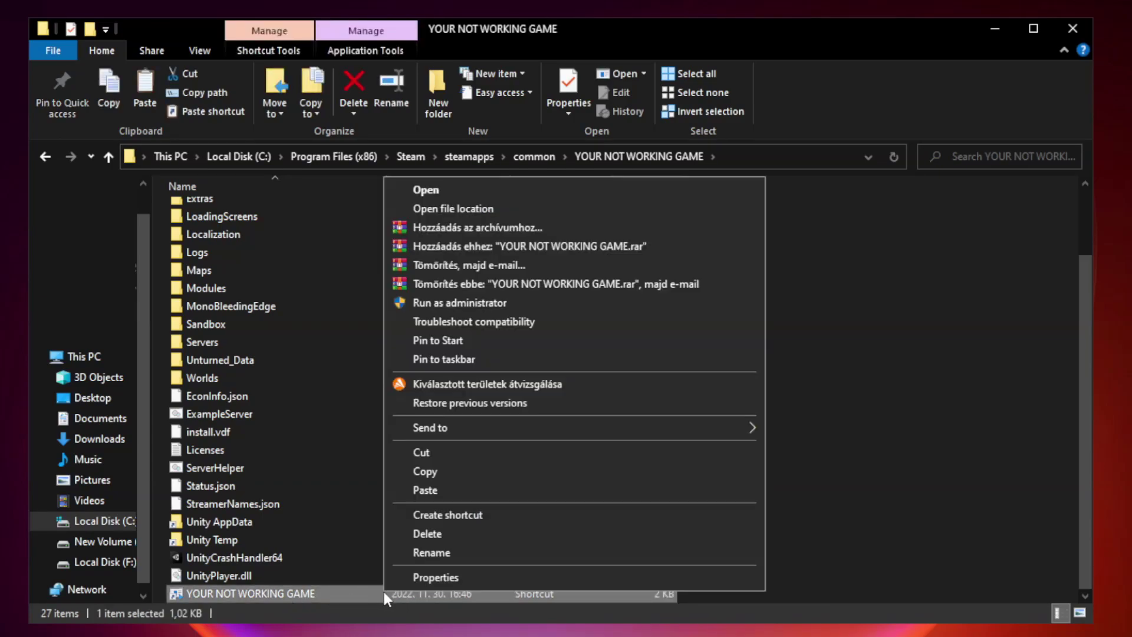
click(570, 578)
drag(562, 312, 561, 128)
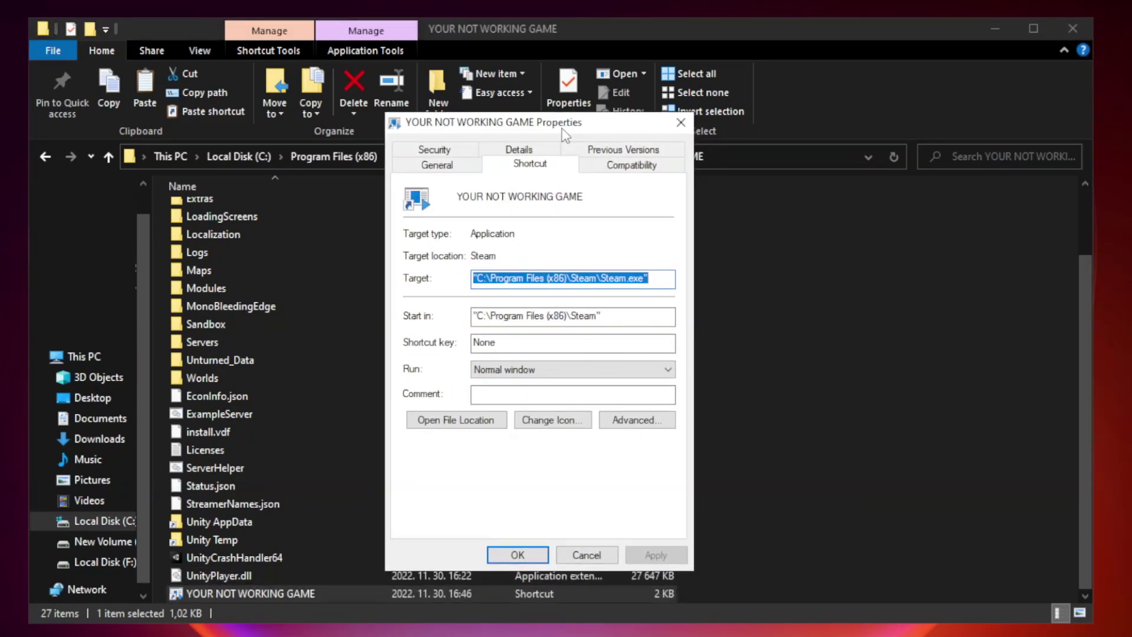
Step: Set the shortcut to Windows 8 compatibility mode with fullscreen optimizations disabled and administrator rights, apply the settings, and close the game folder
click(626, 167)
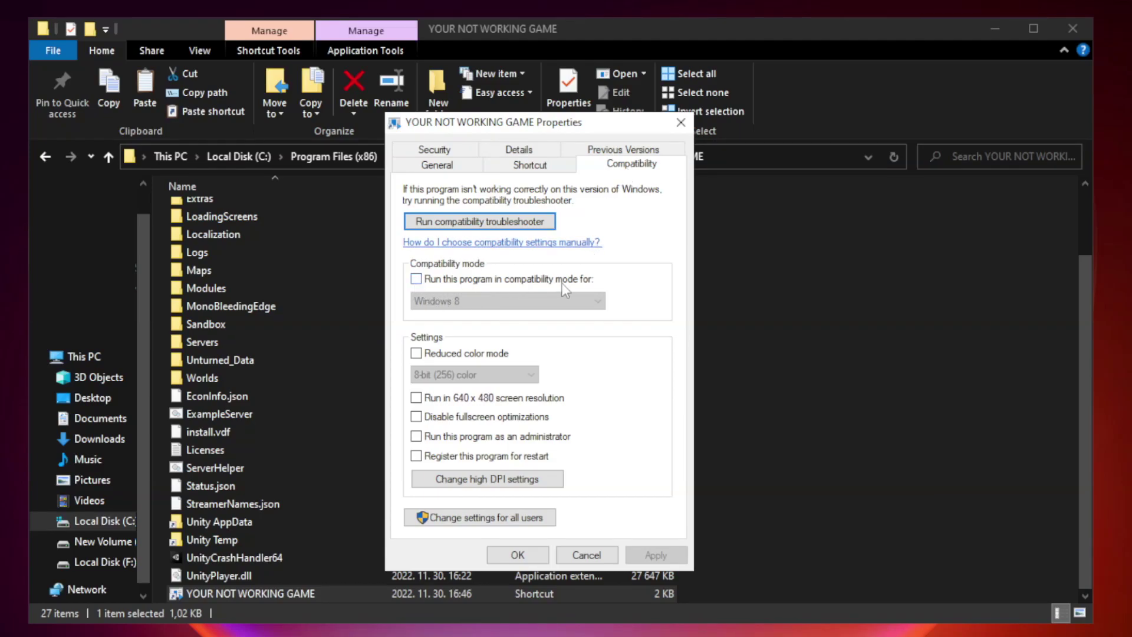
click(451, 285)
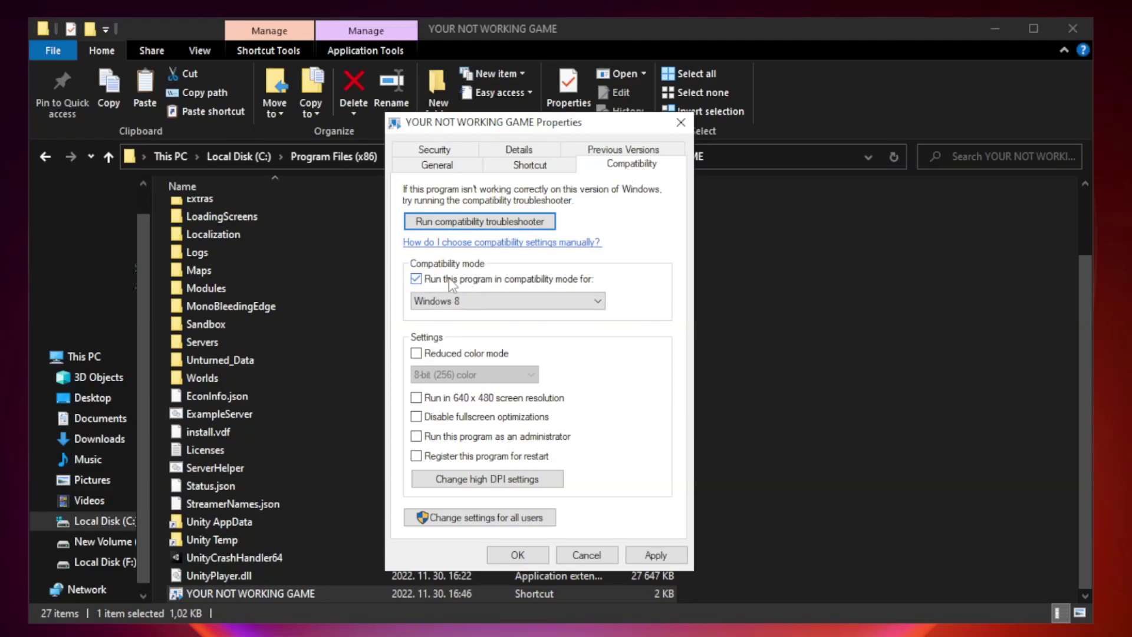
click(480, 297)
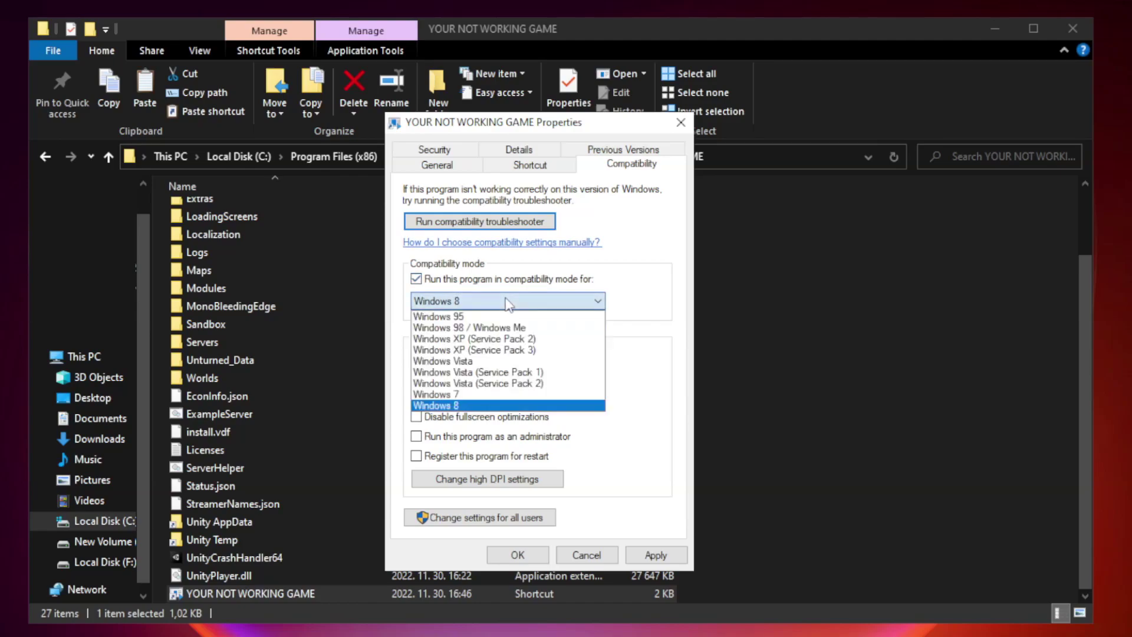
click(479, 406)
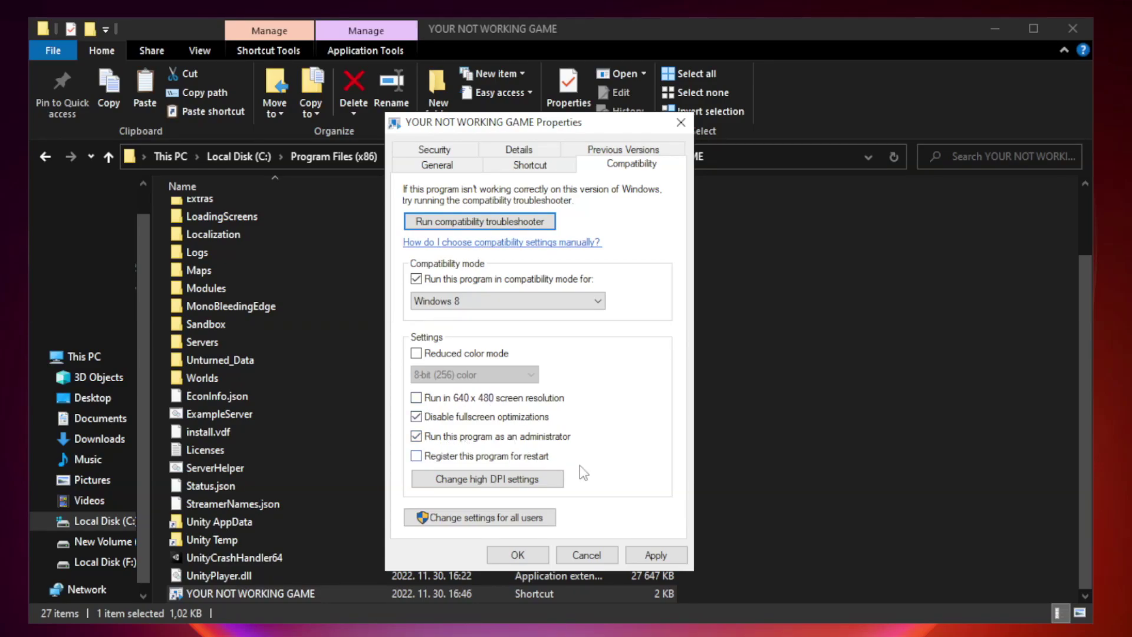
click(652, 557)
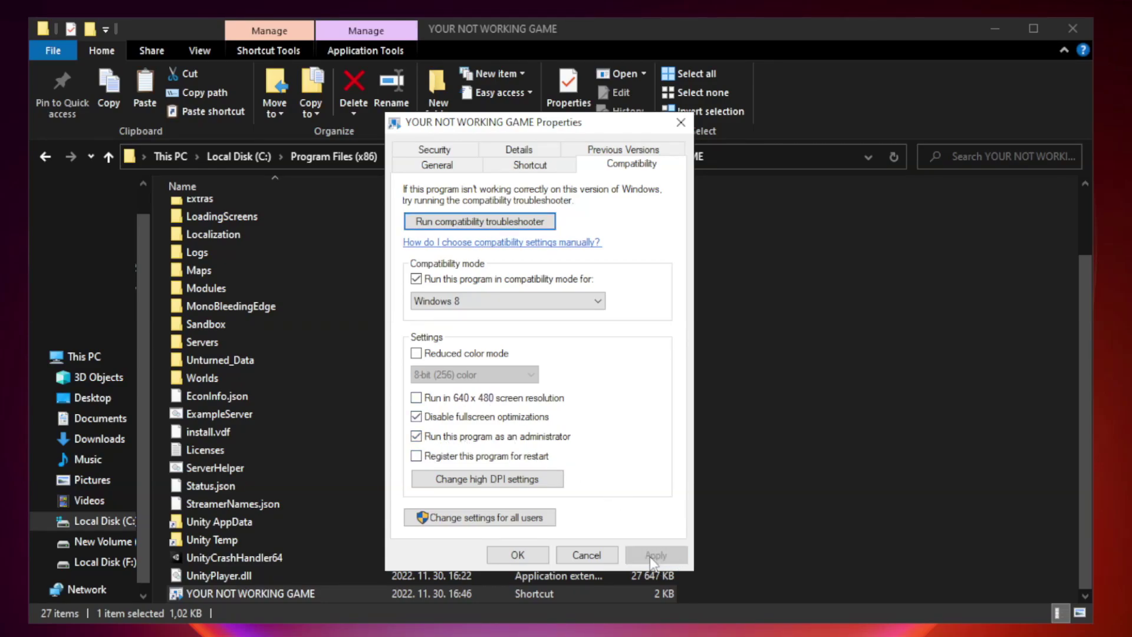
click(516, 554)
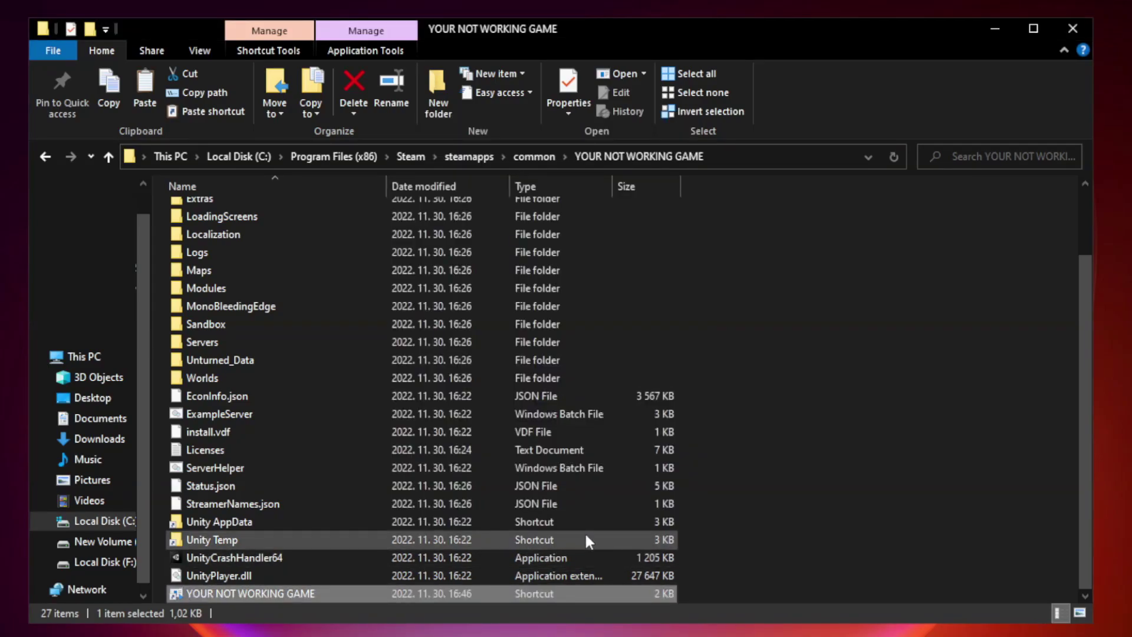
click(1071, 30)
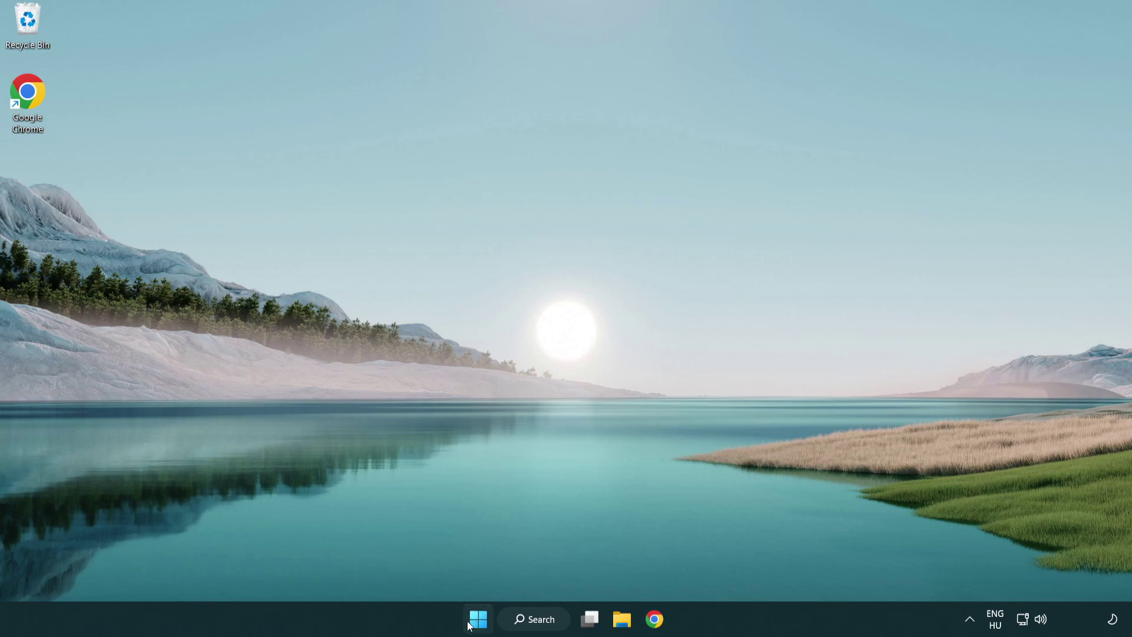
Step: Disable the Terminal, Phone Link, Cortana and Windows Security notification startup apps in Task Manager, and close it
right_click(479, 620)
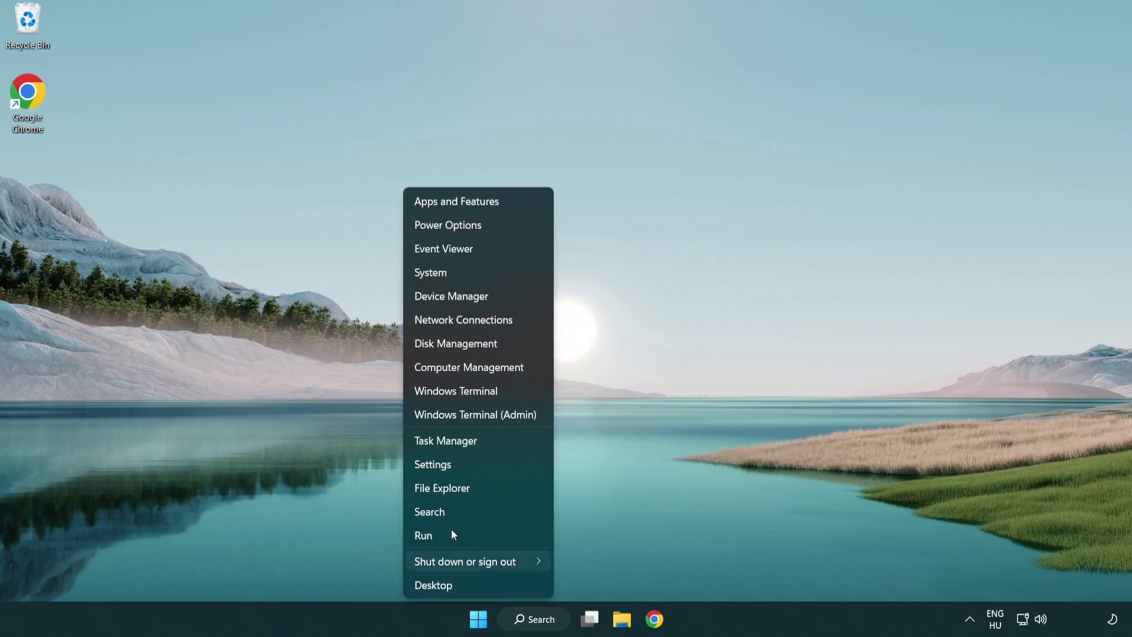
click(500, 446)
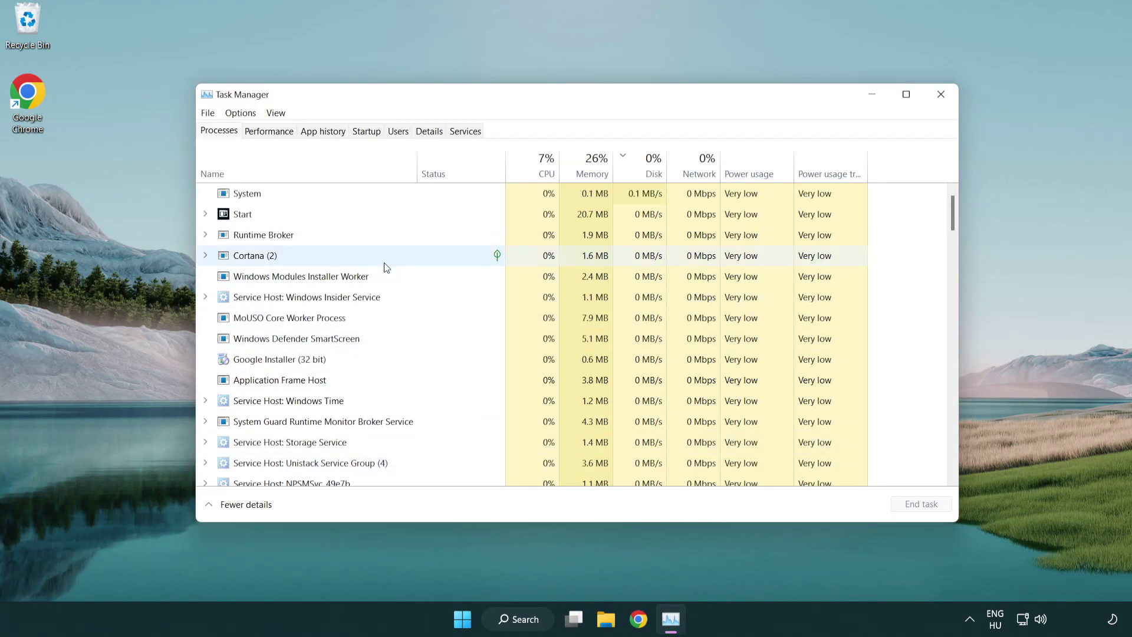
click(367, 131)
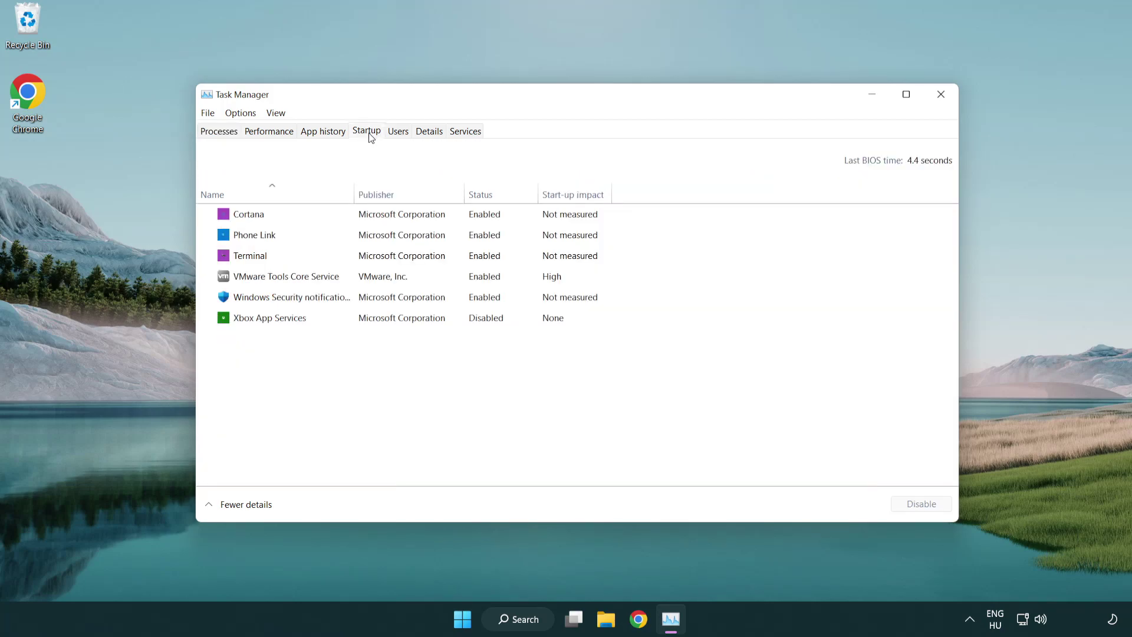
click(370, 257)
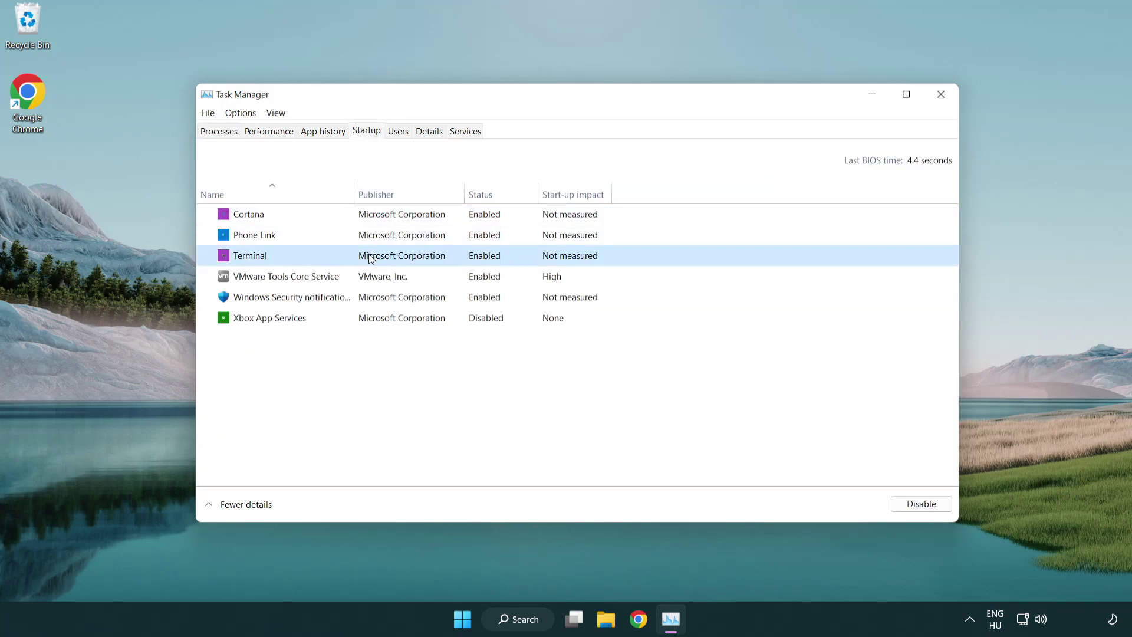
click(905, 504)
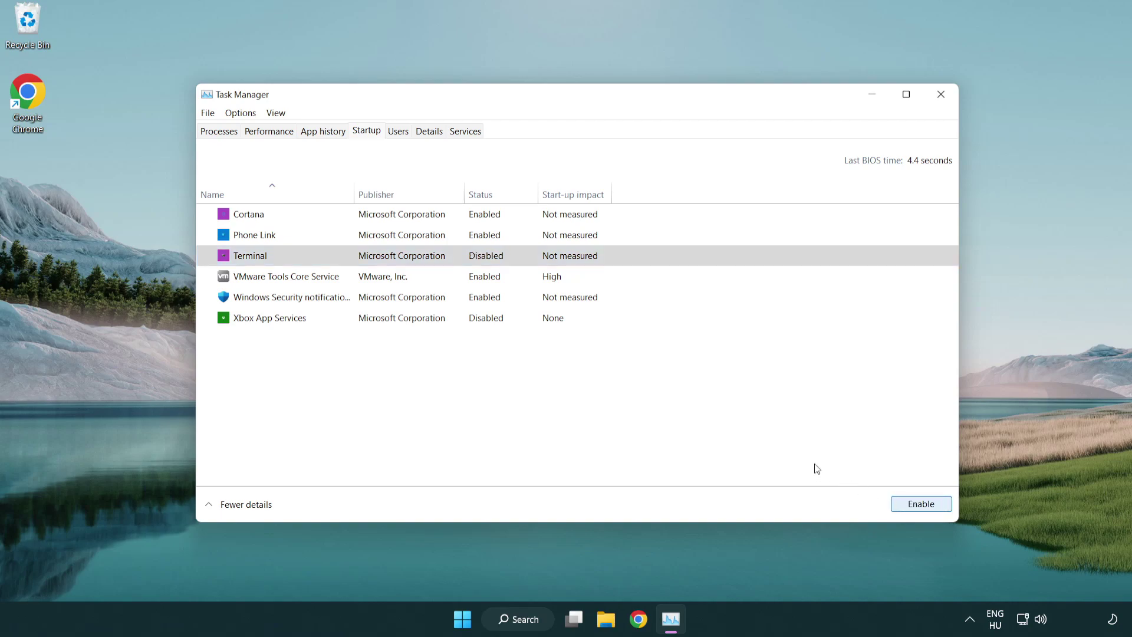
click(472, 239)
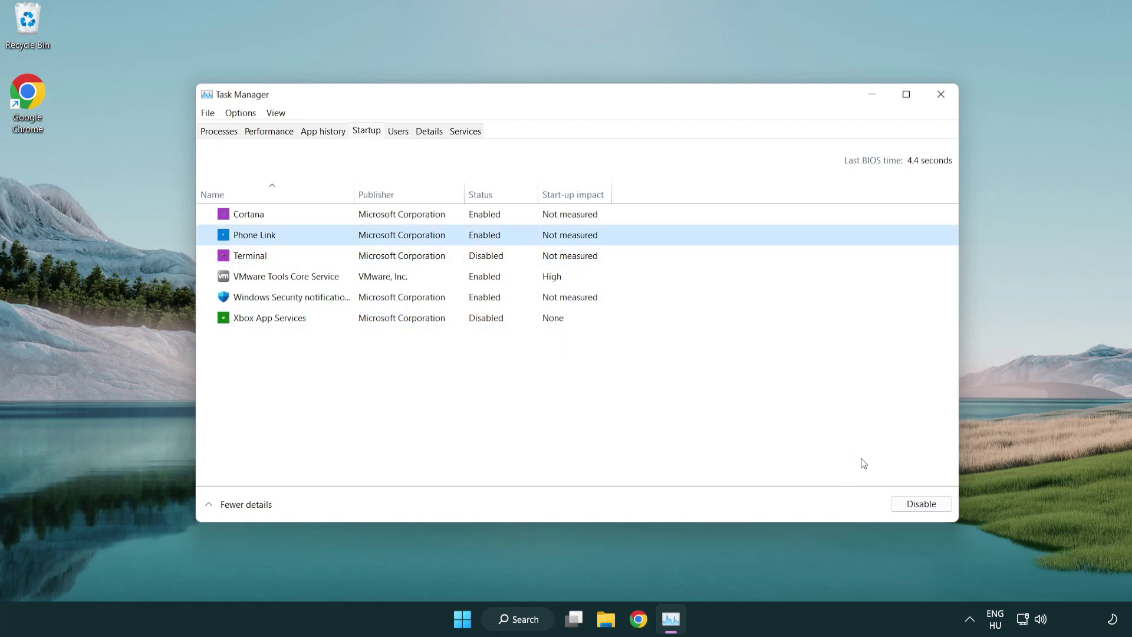
click(916, 503)
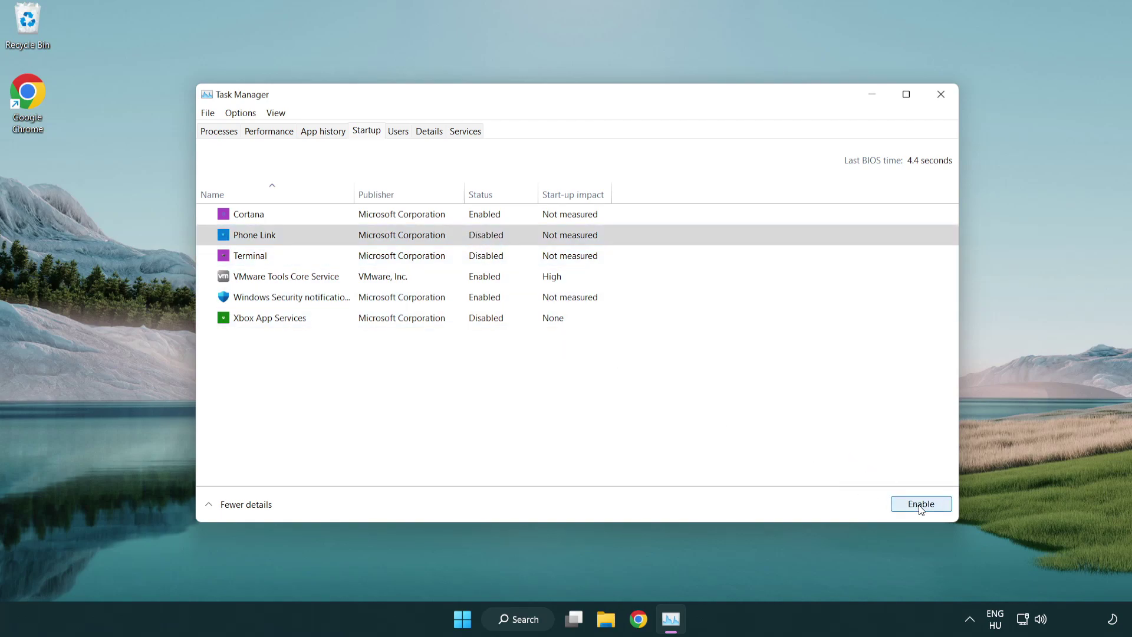
click(405, 222)
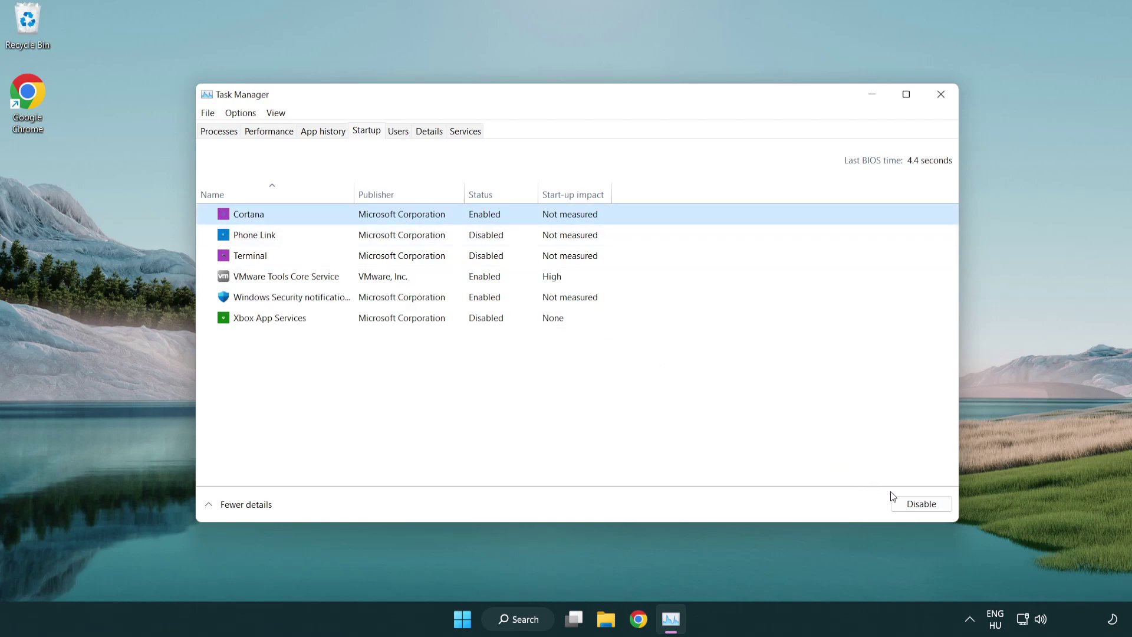
click(917, 504)
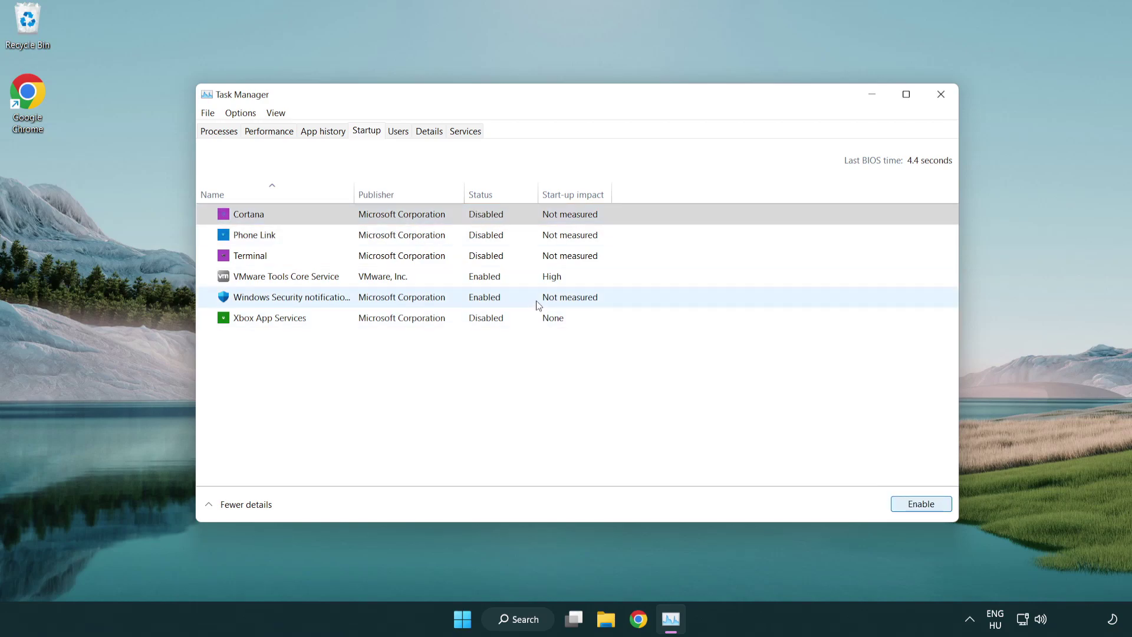
click(537, 304)
click(897, 503)
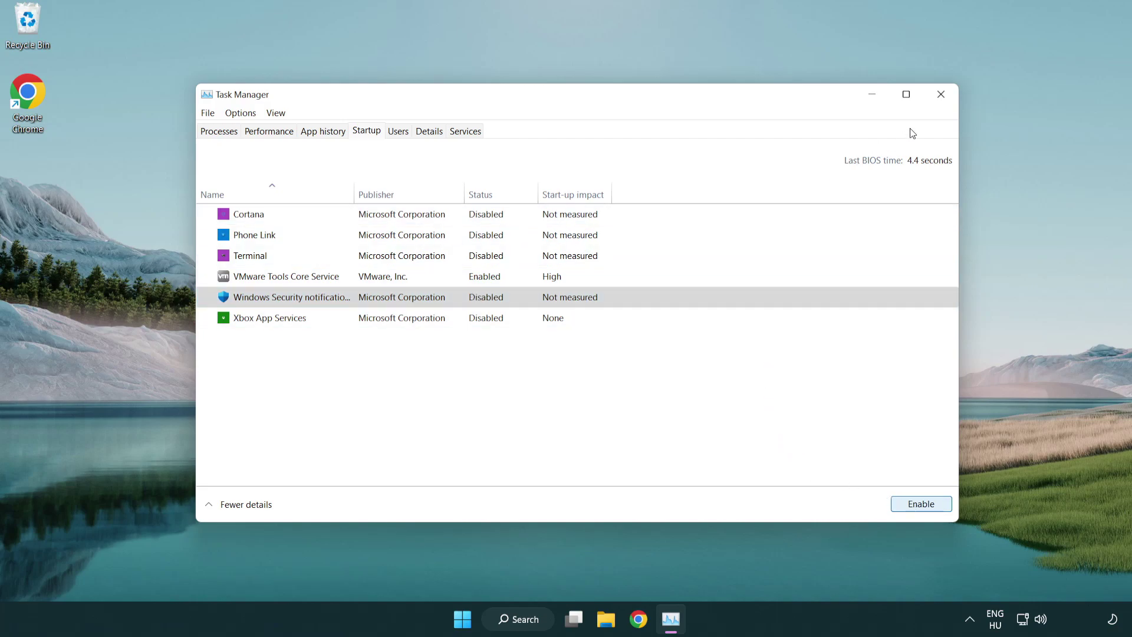
click(940, 95)
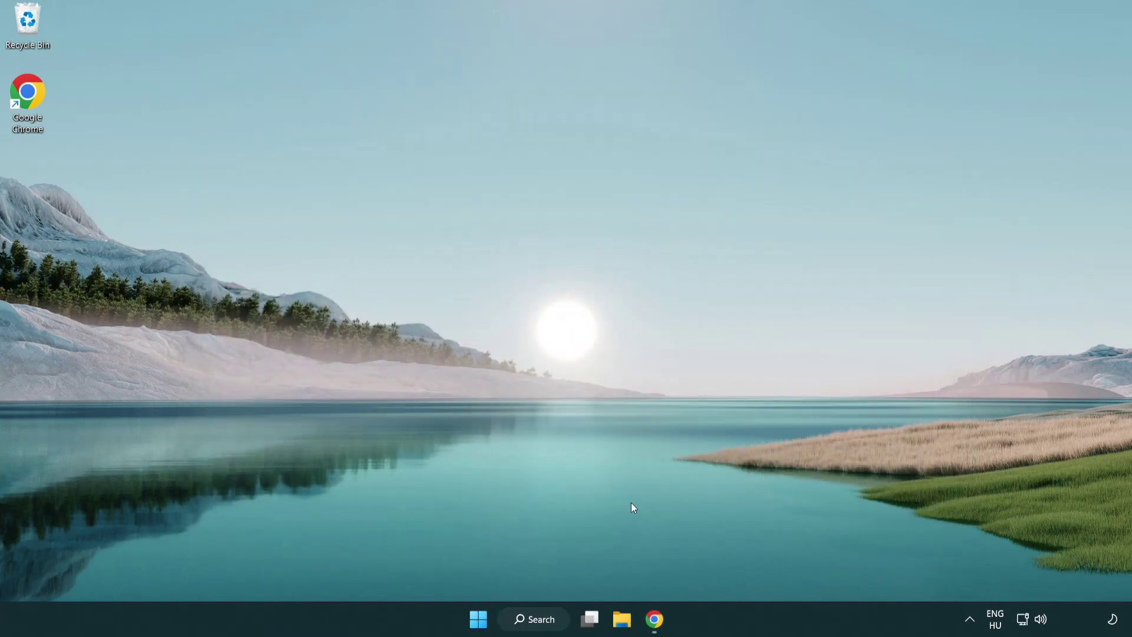
Step: Switch to Chrome, download the English DirectX End-User Runtime Web Installer from Microsoft, and launch dxwebsetup.exe
click(654, 619)
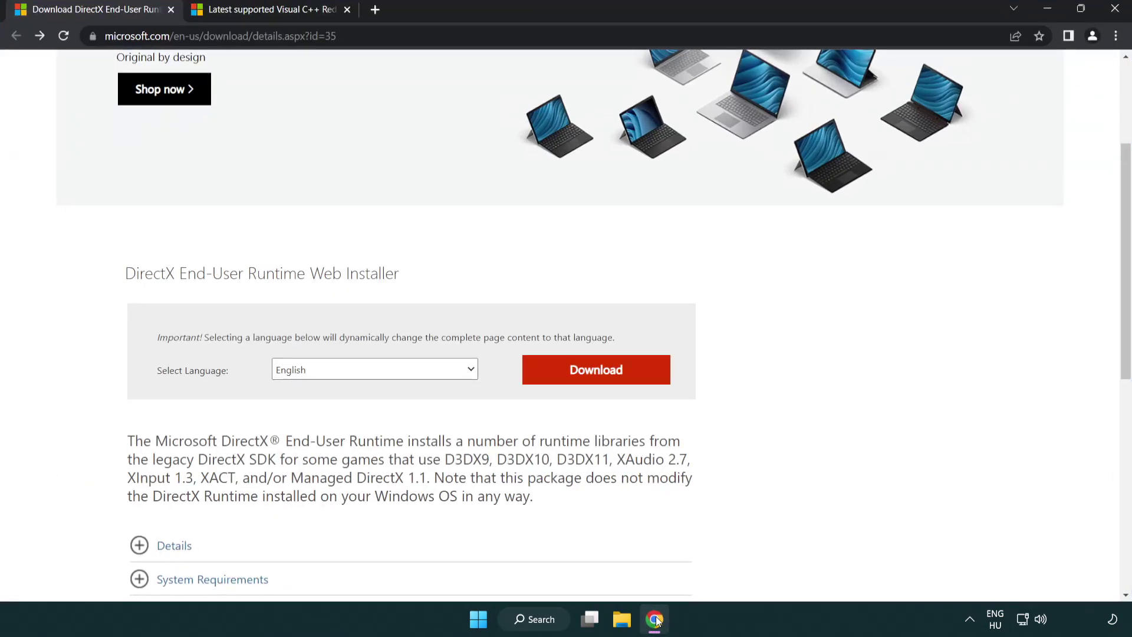
scroll(471, 489, up, 3)
click(69, 26)
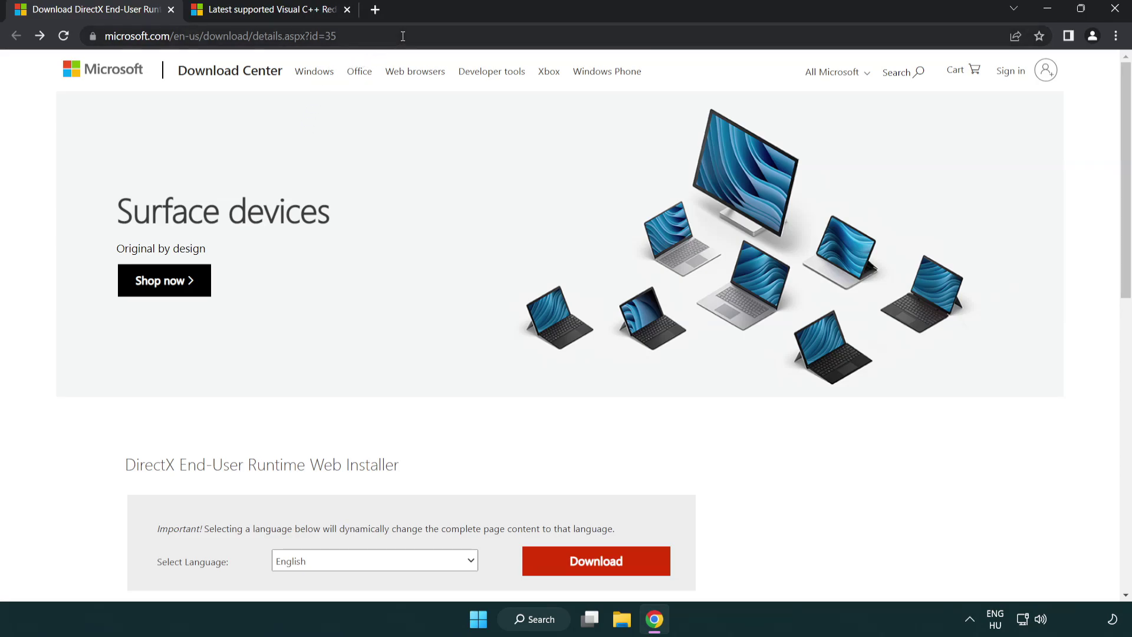
click(1079, 257)
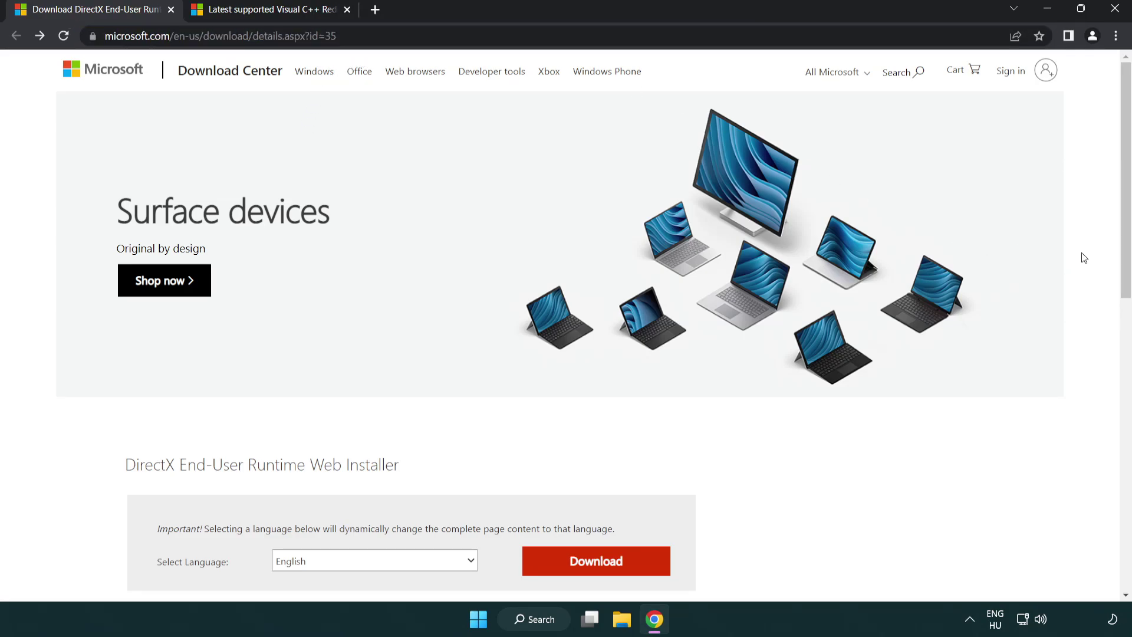
scroll(921, 385, down, 3)
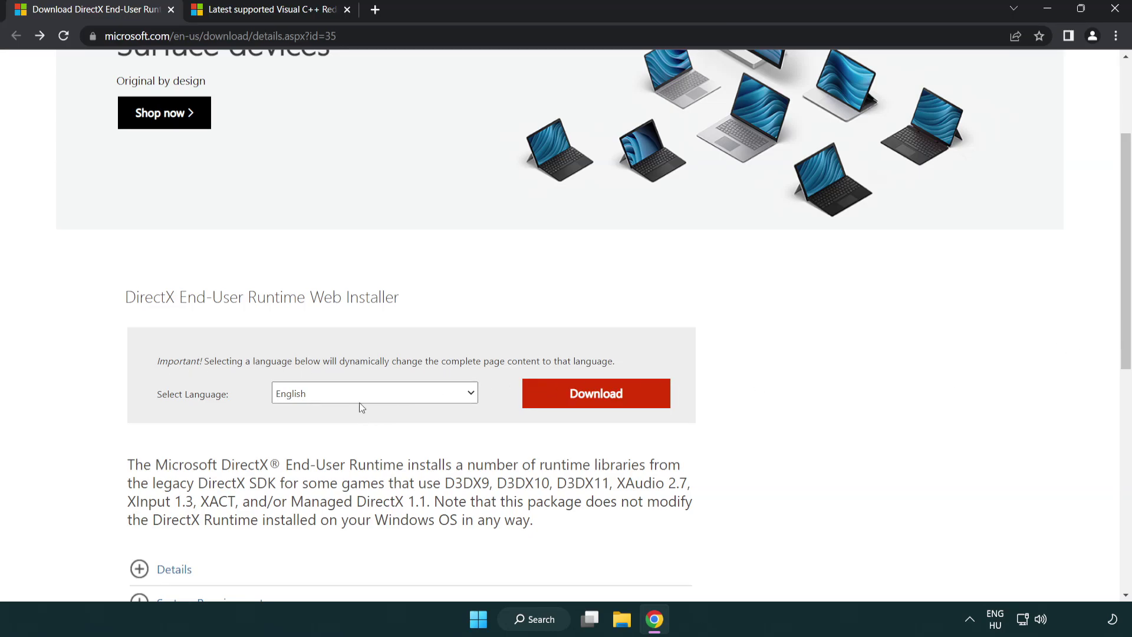
click(601, 405)
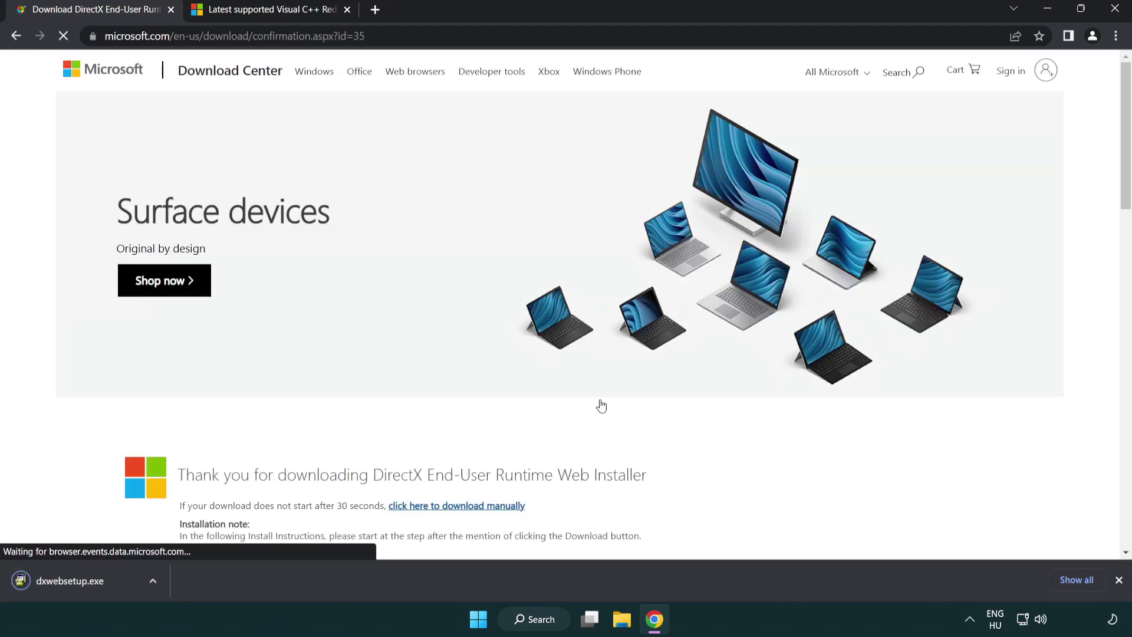
click(73, 582)
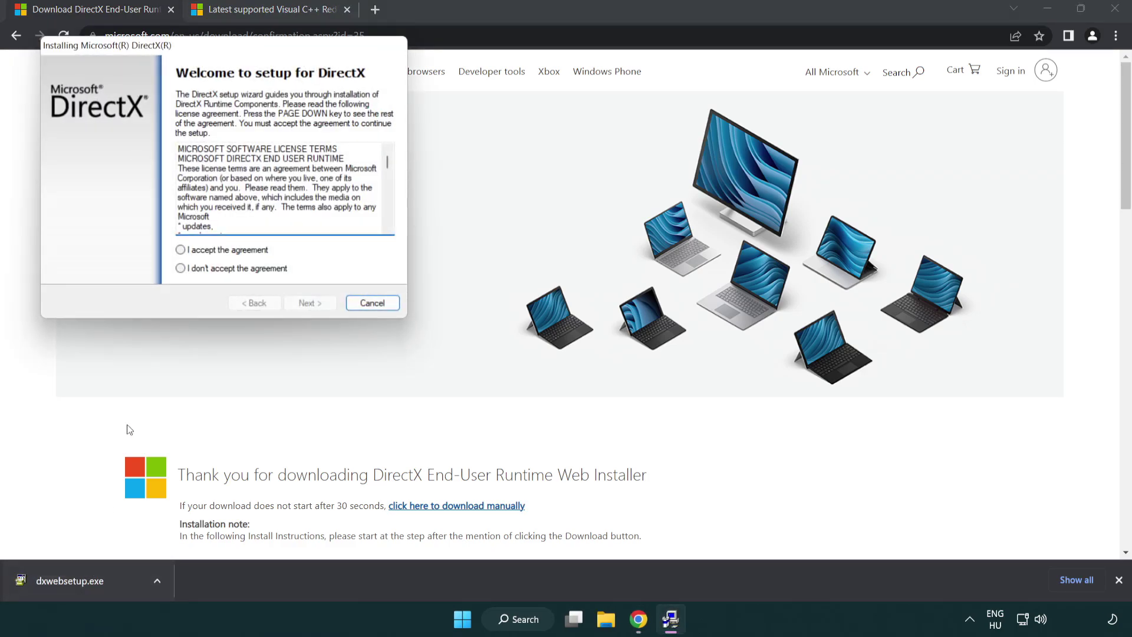
Step: Accept the DirectX license agreement, opt out of installing the Bing Bar, and complete the DirectX setup
drag(173, 53, 498, 177)
drag(713, 288, 711, 345)
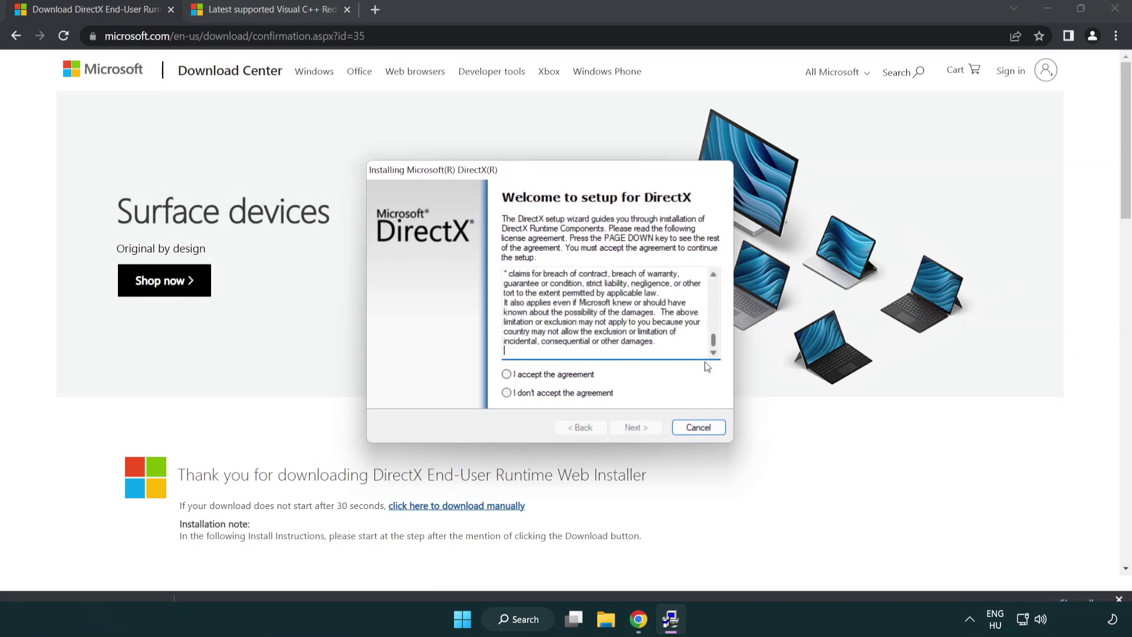
click(506, 375)
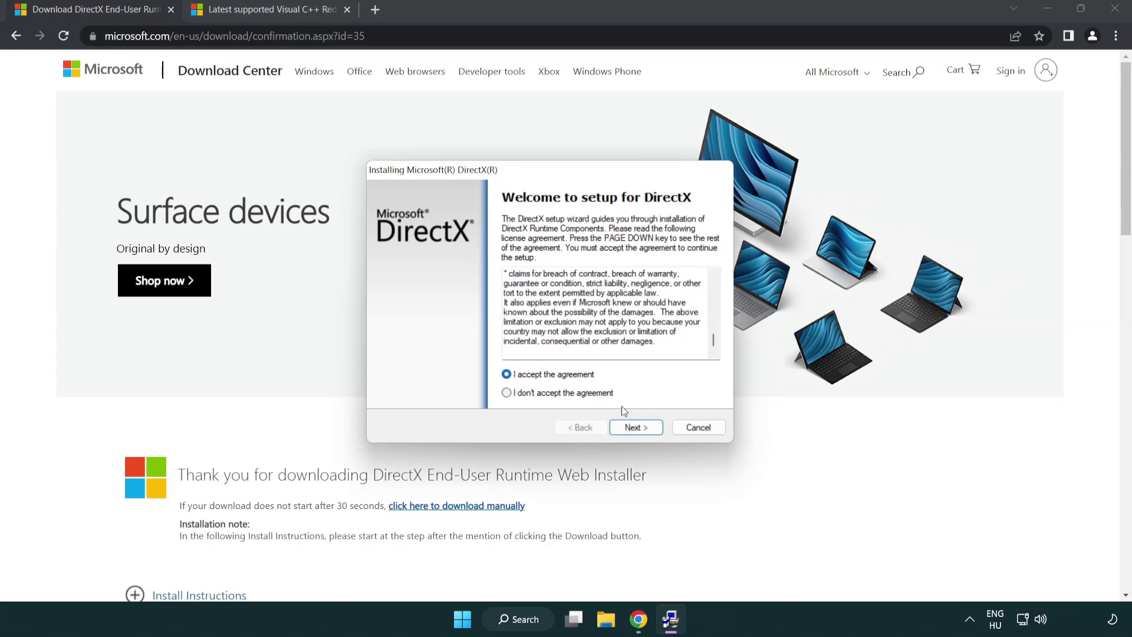
click(637, 428)
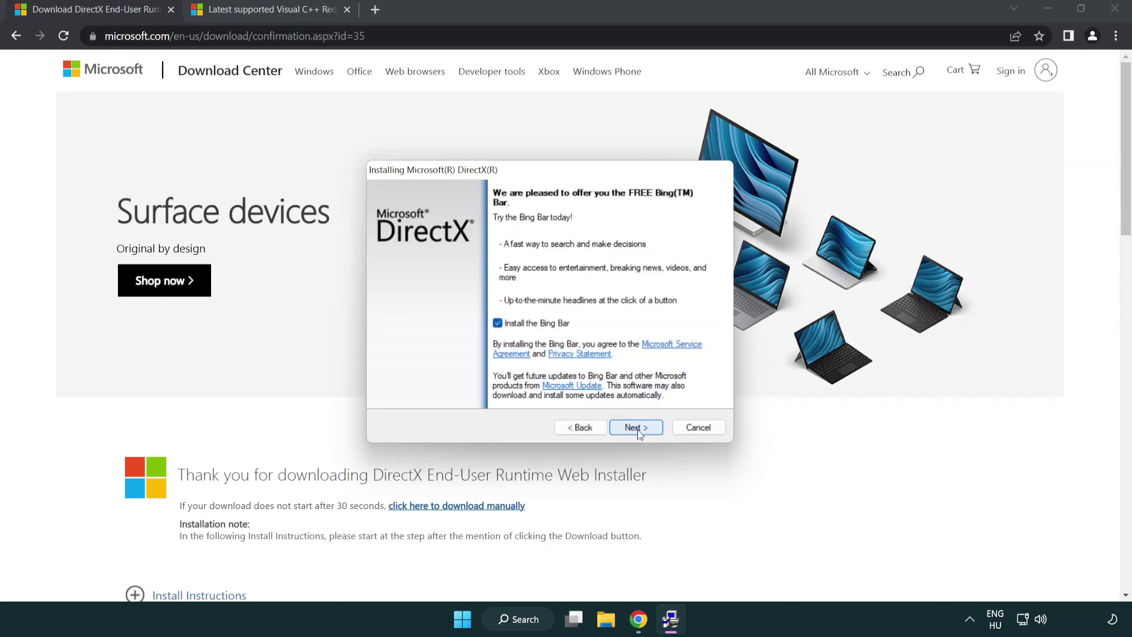
click(500, 326)
click(642, 429)
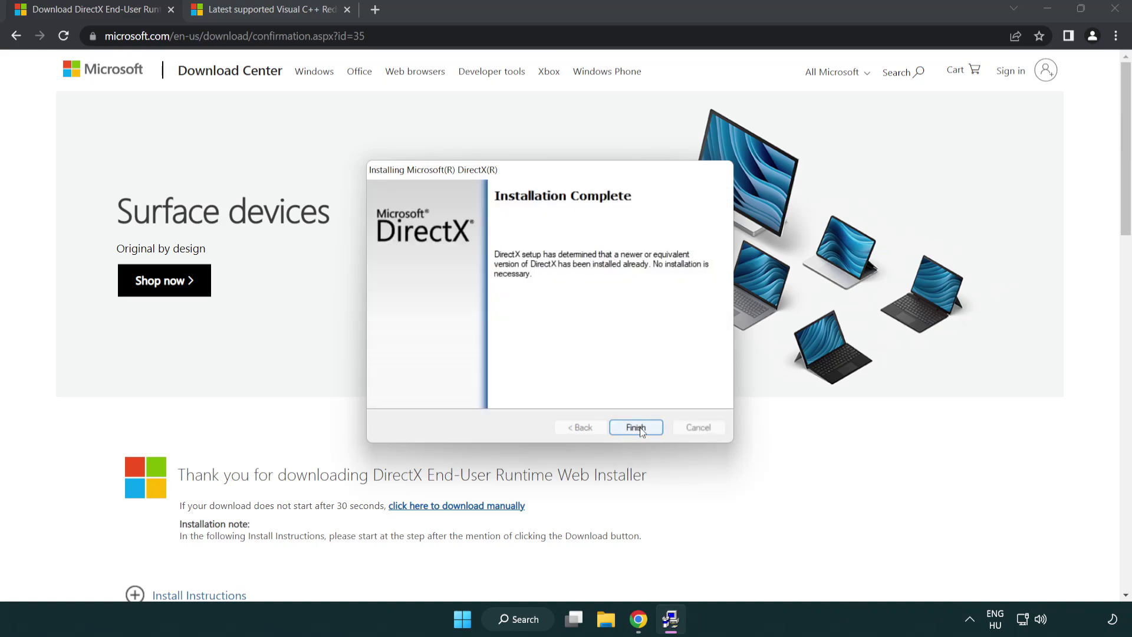
click(637, 425)
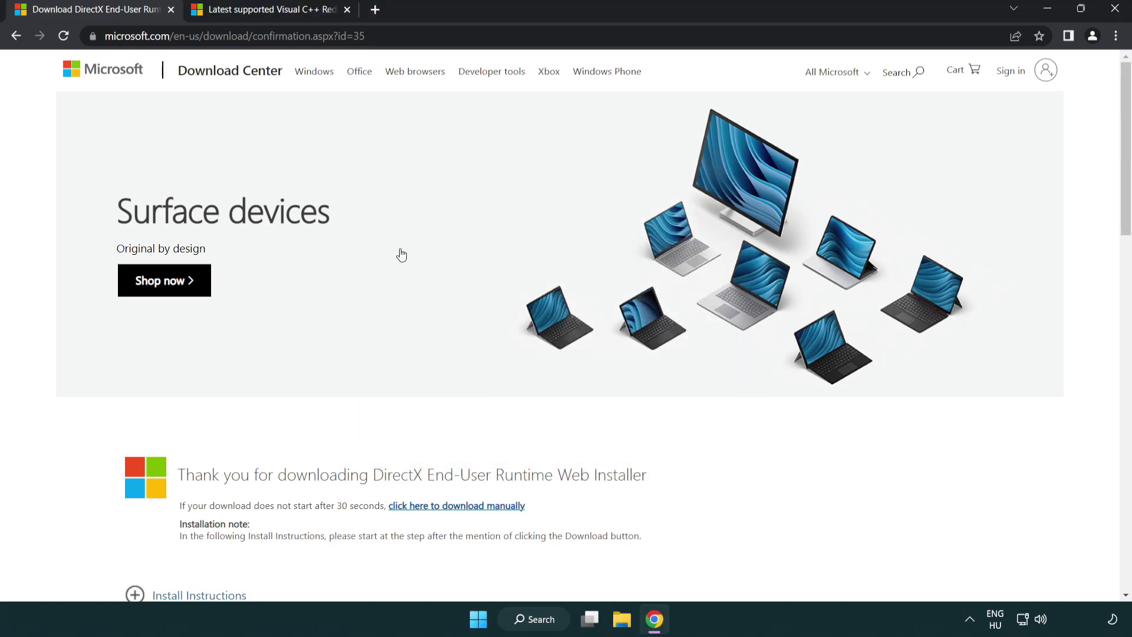
Step: Close the DirectX download page and download the ARM64, X86 and X64 Visual C++ 2015-2022 Redistributable installers from Microsoft Learn
click(171, 10)
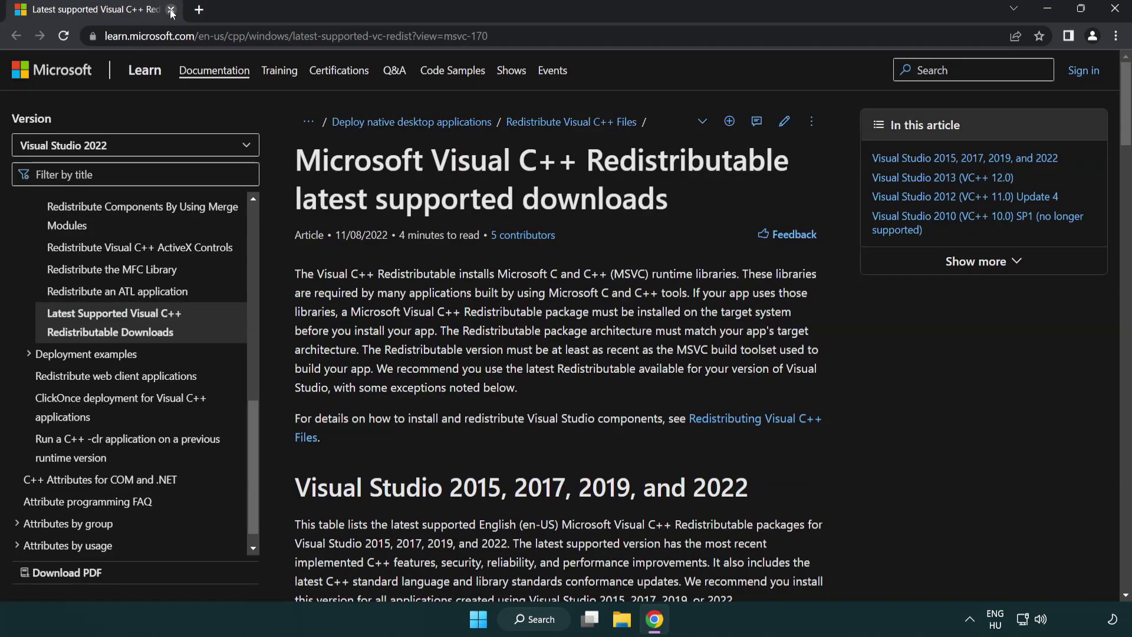
click(520, 41)
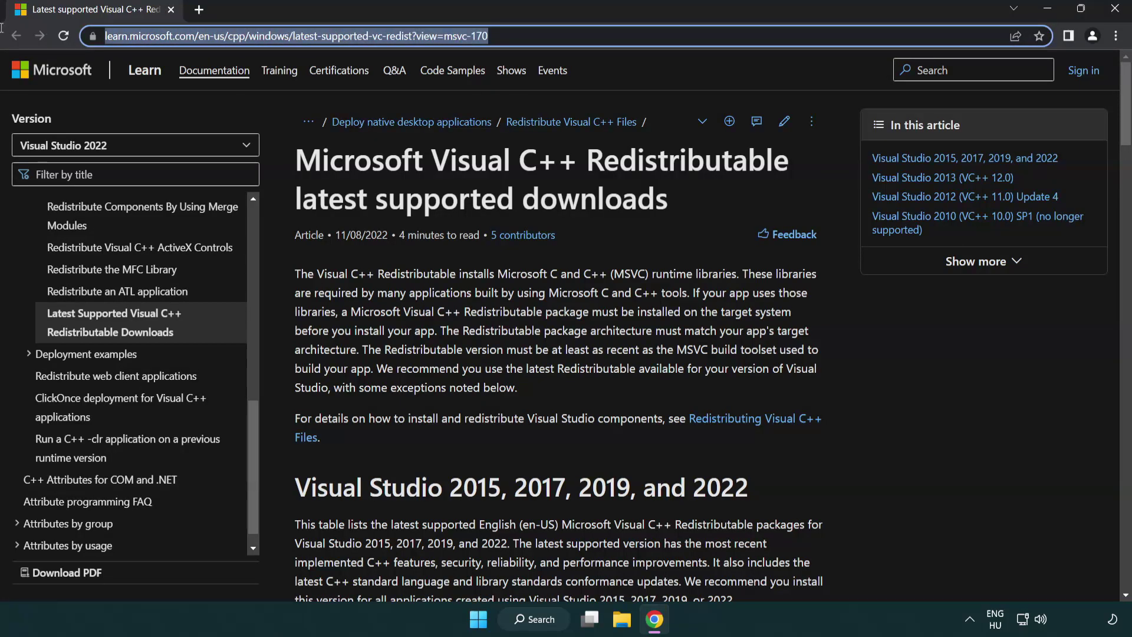
click(583, 193)
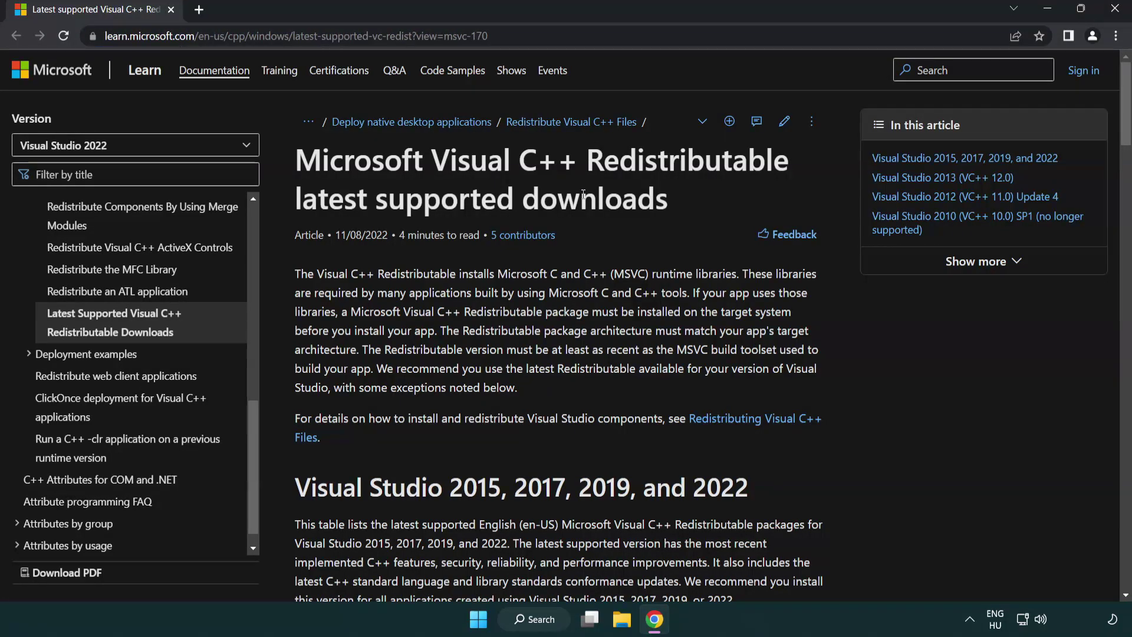
scroll(583, 194, down, 6)
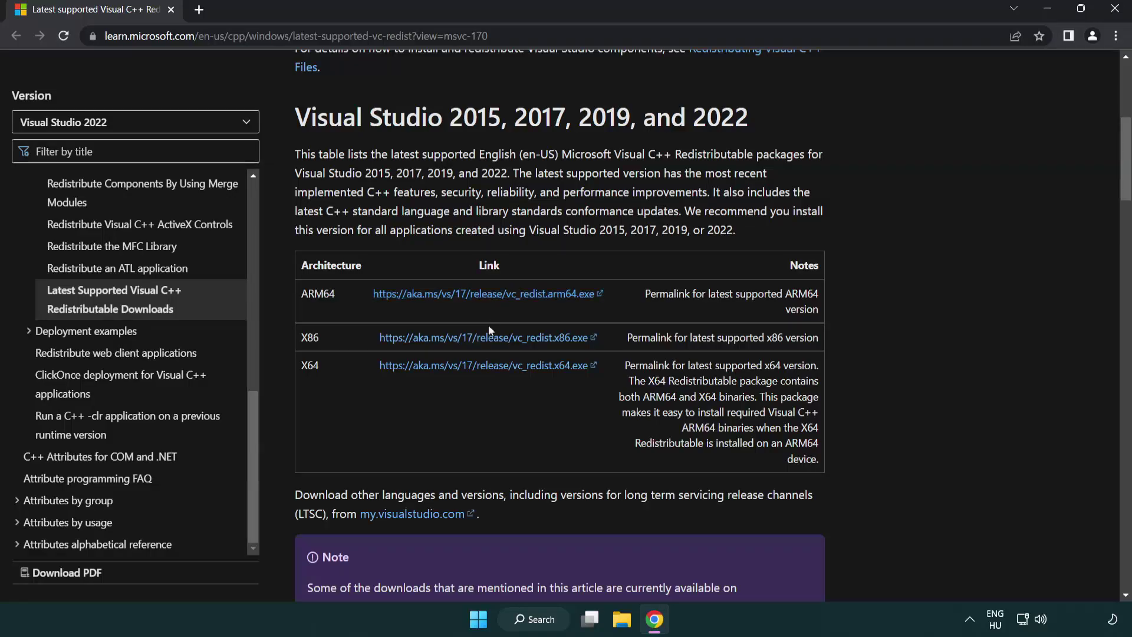
click(406, 293)
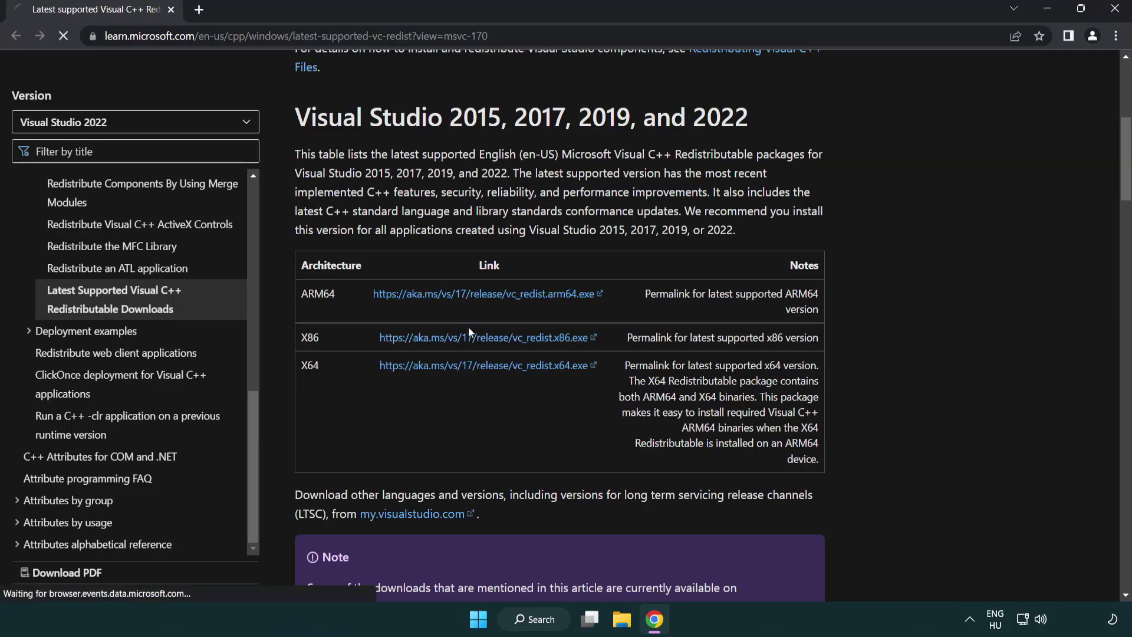
click(469, 338)
click(475, 370)
Step: Try to install the Arm64 Visual C++ 2022 Redistributable, agreeing to its license terms, and close the installer
click(433, 589)
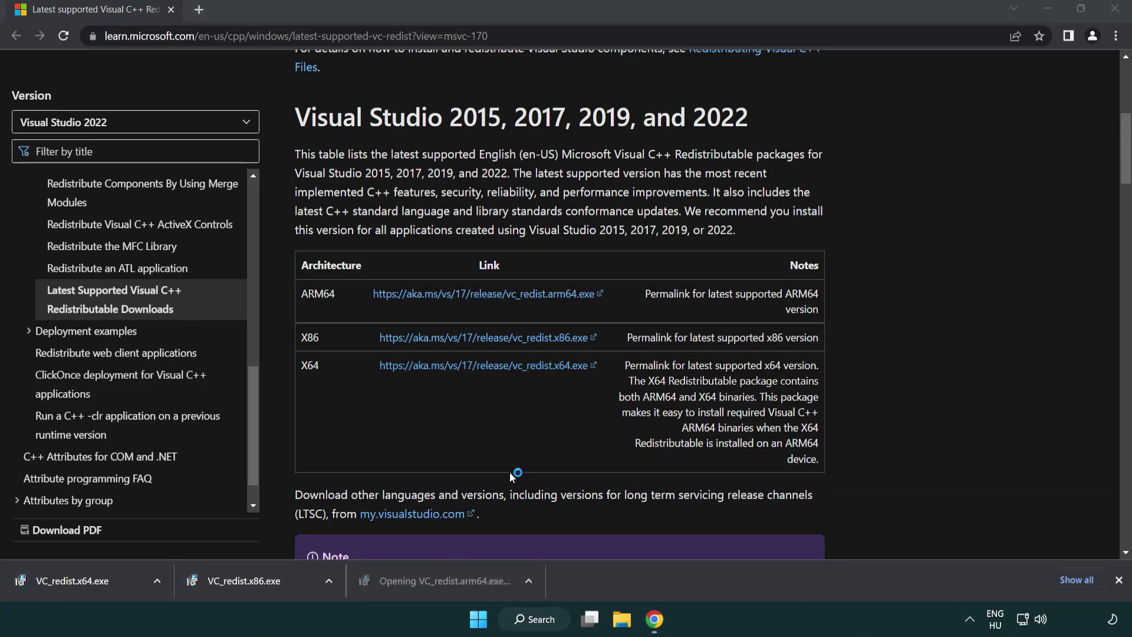
drag(725, 292, 733, 344)
click(405, 369)
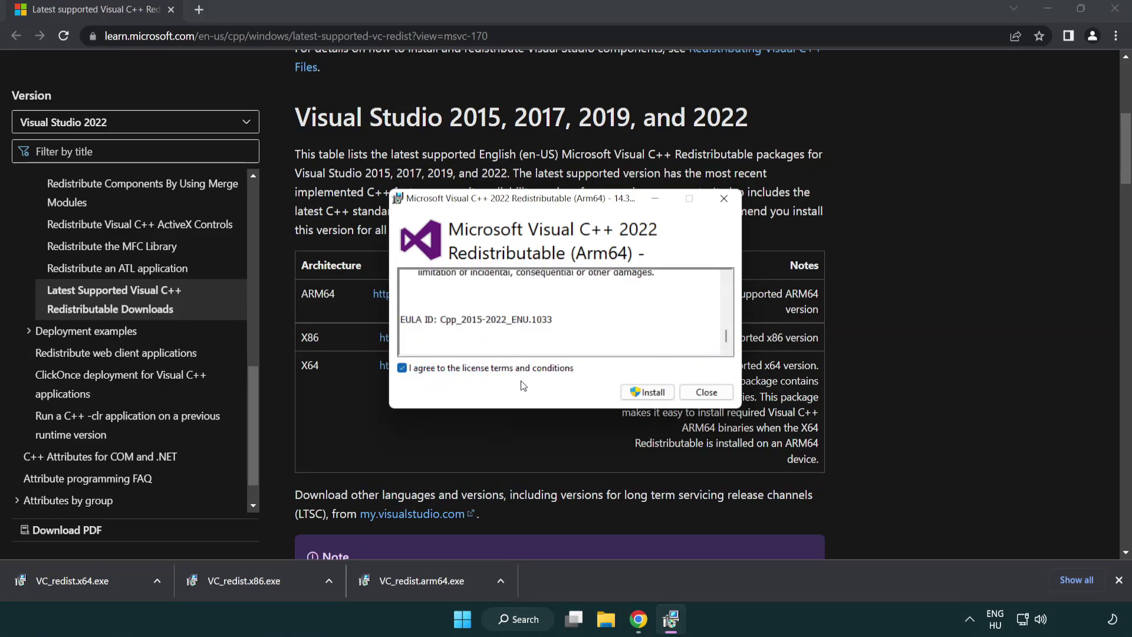
click(630, 392)
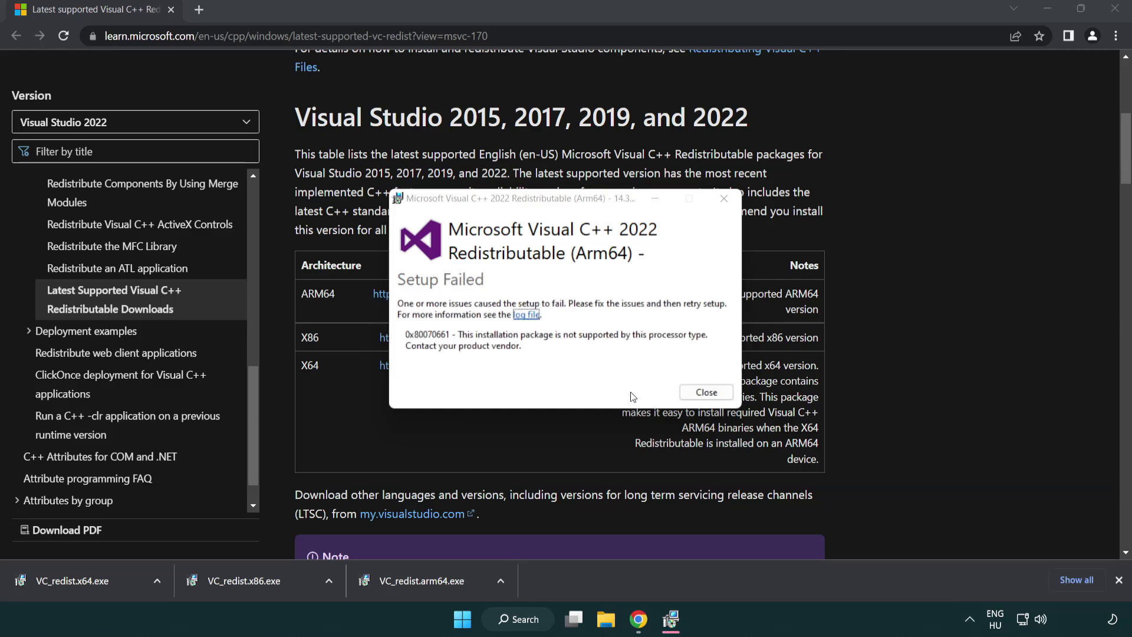
click(706, 393)
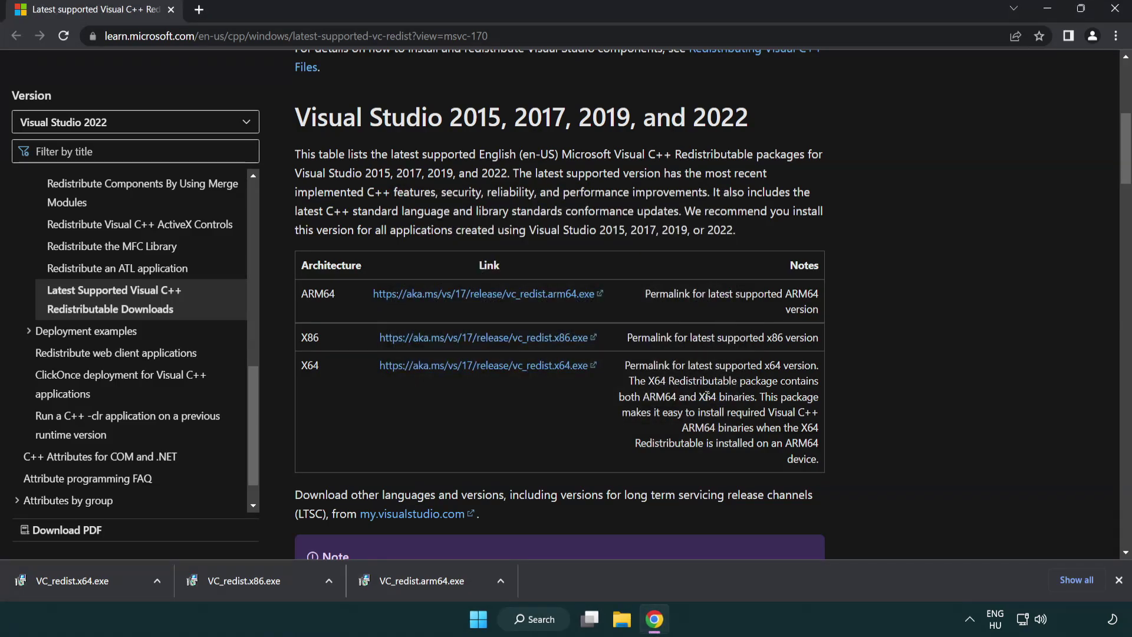
Step: Install the x86 and x64 Visual C++ 2015-2022 Redistributables without restarting the computer, and close the browser
click(253, 587)
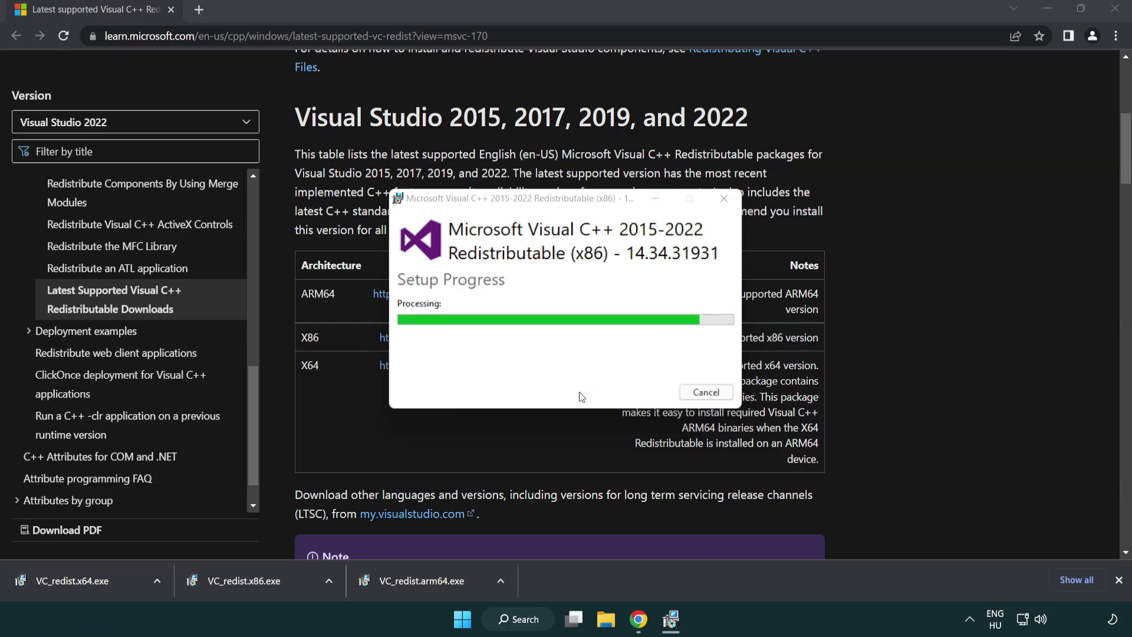
click(707, 392)
click(85, 578)
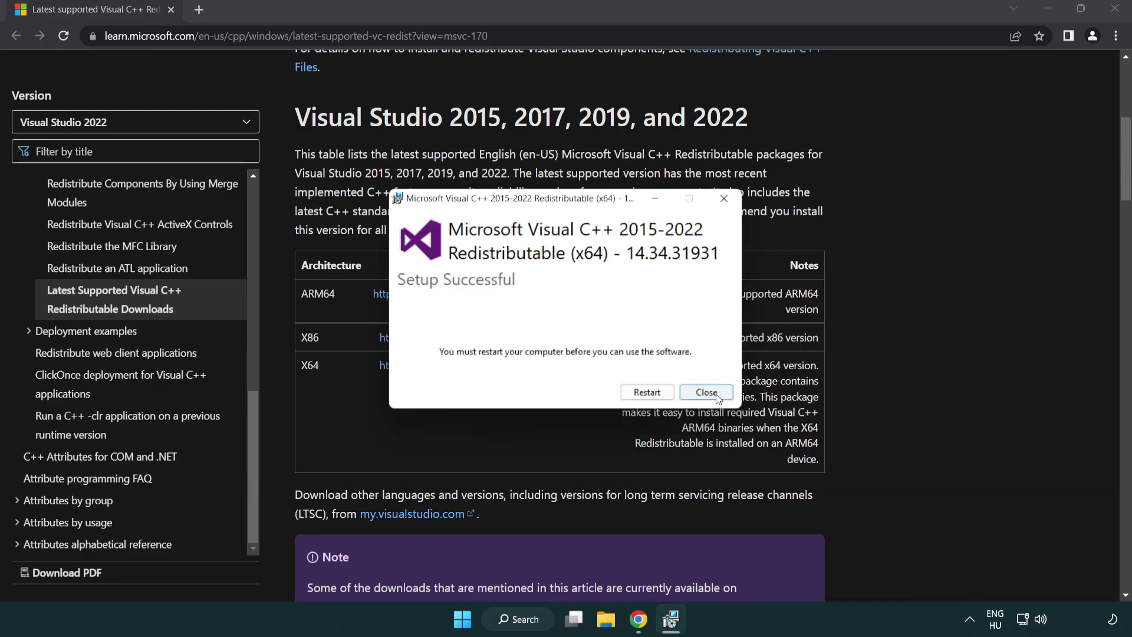
click(706, 392)
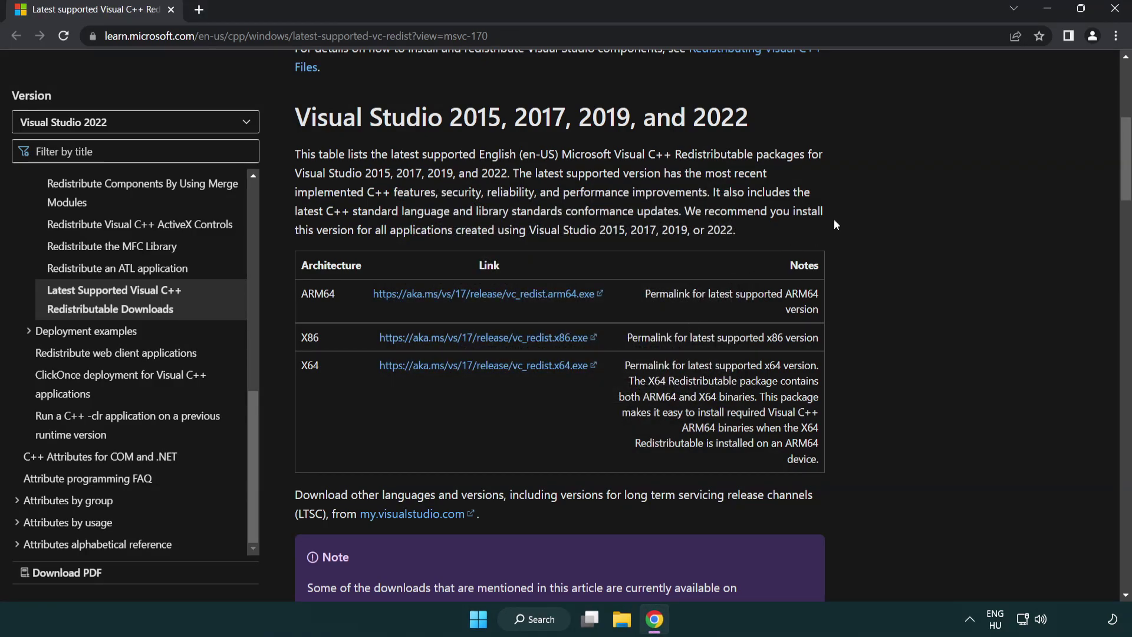
click(1114, 10)
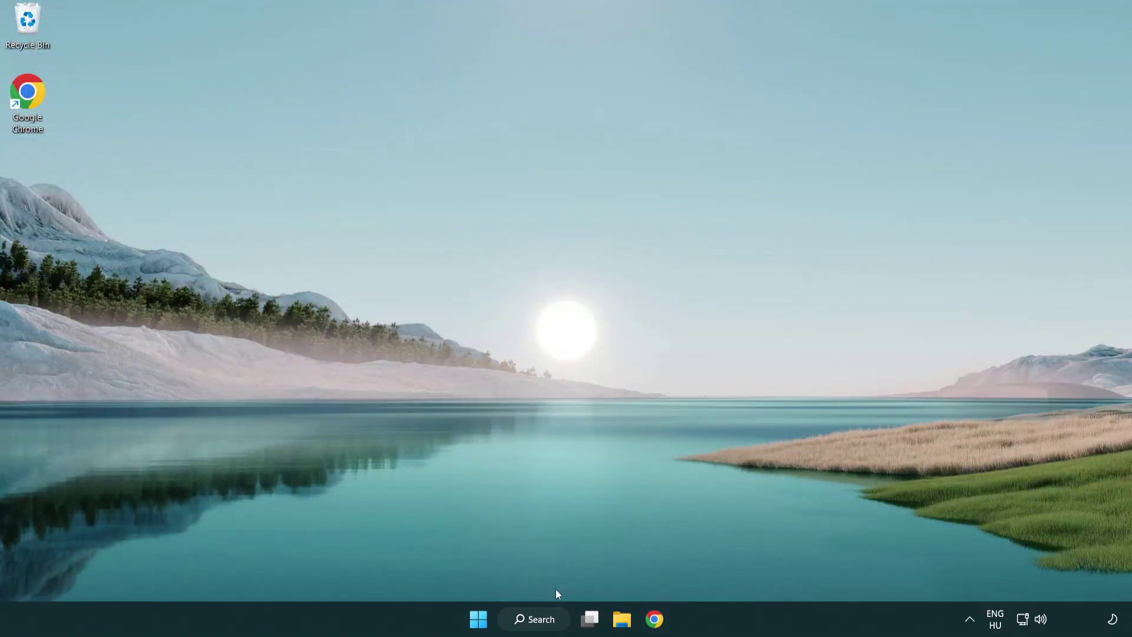
Step: Search Windows for cmd, run Command Prompt as administrator, and move its window toward the middle of the desktop
click(530, 619)
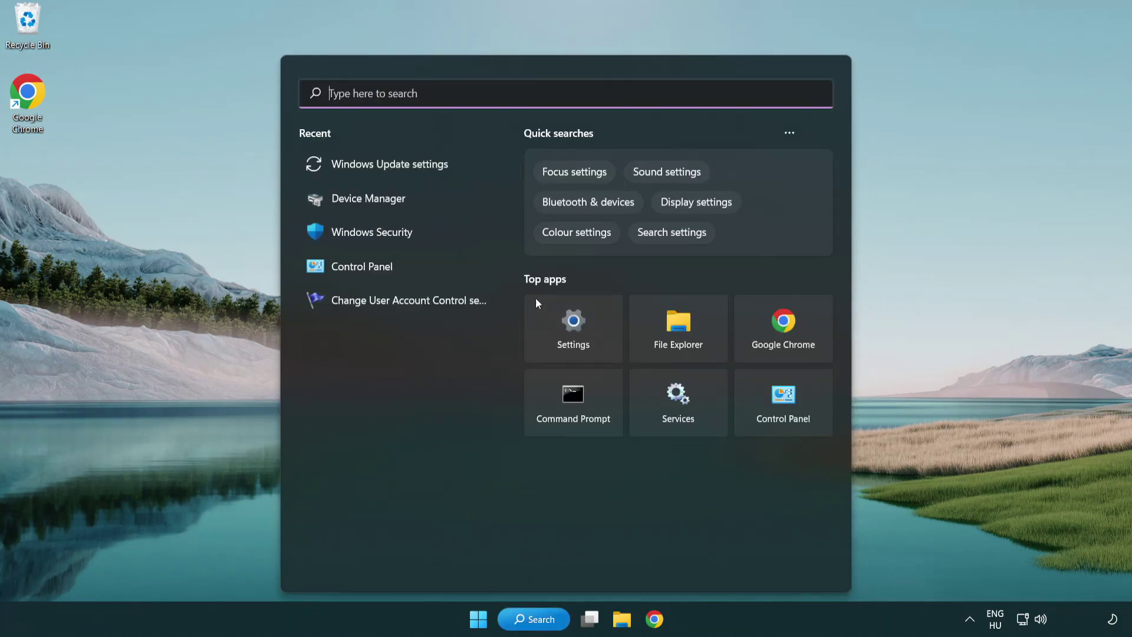
text(cmd)
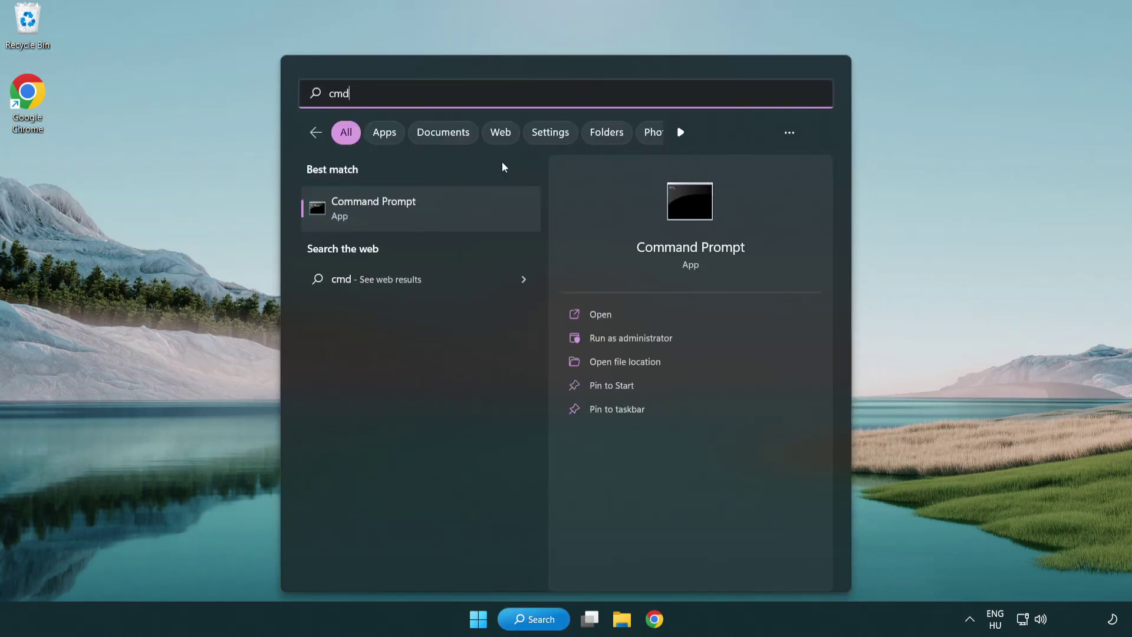
right_click(432, 211)
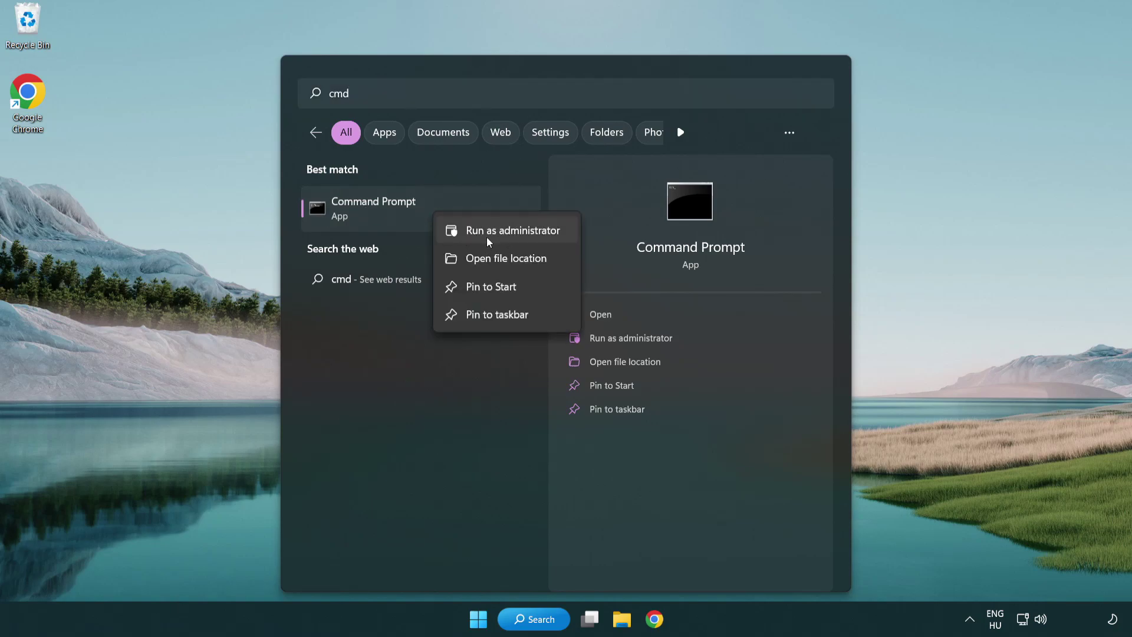
click(511, 235)
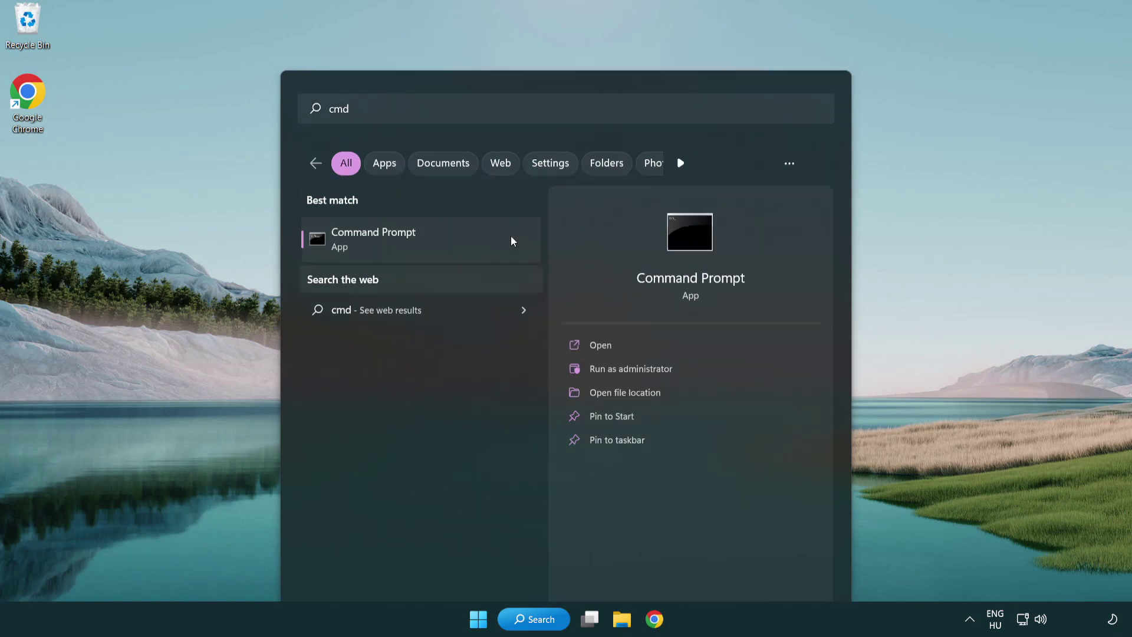
drag(404, 64, 570, 116)
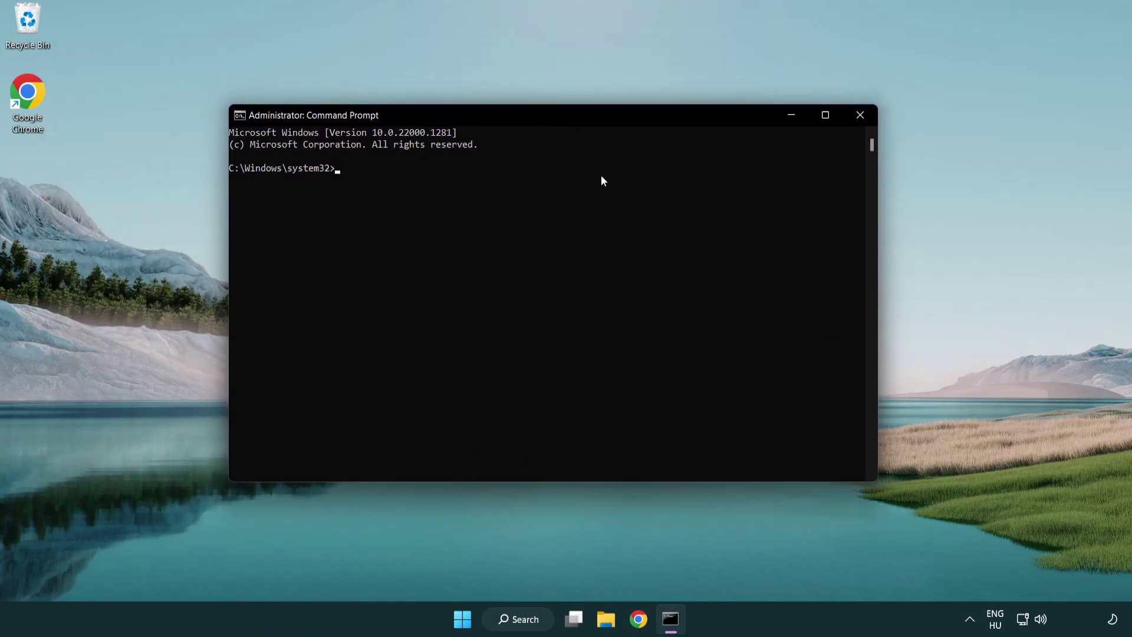
Step: Scan the system files with the command sfc /scannow and close the Command Prompt when the scan is complete
text(sfc /scannow)
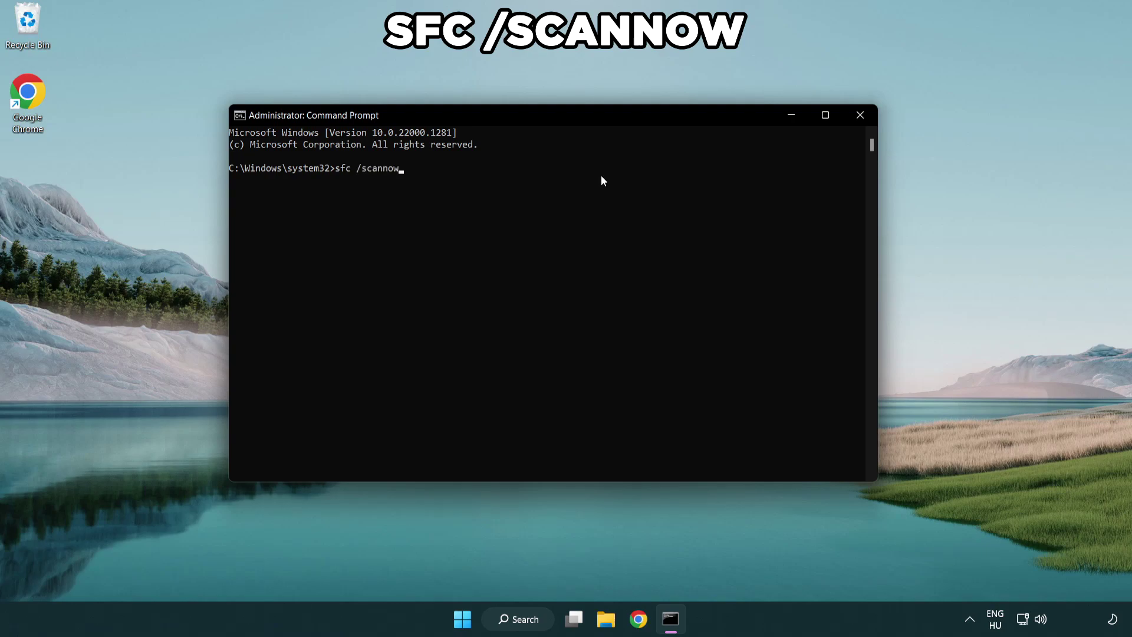
key(Return)
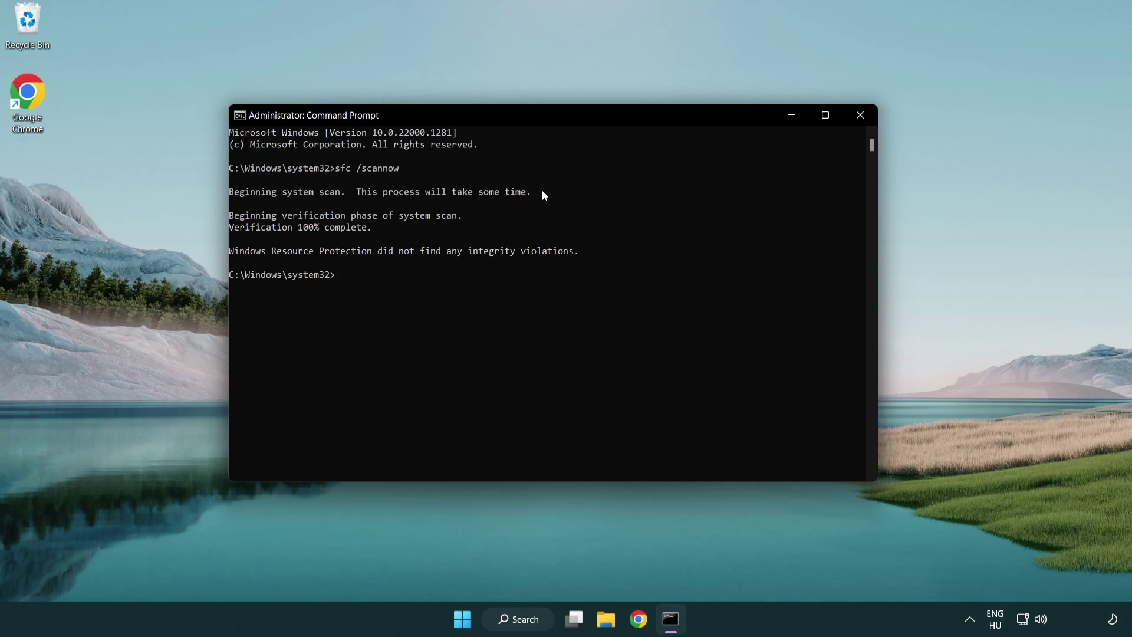
click(865, 118)
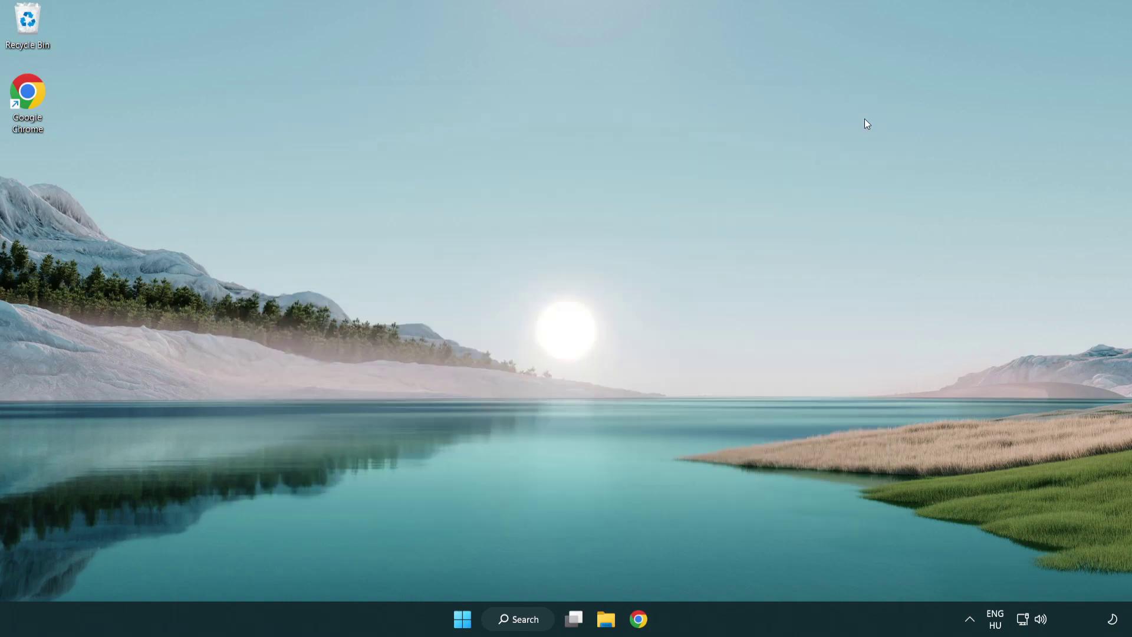
Step: Open the computer's power options
click(478, 618)
click(749, 566)
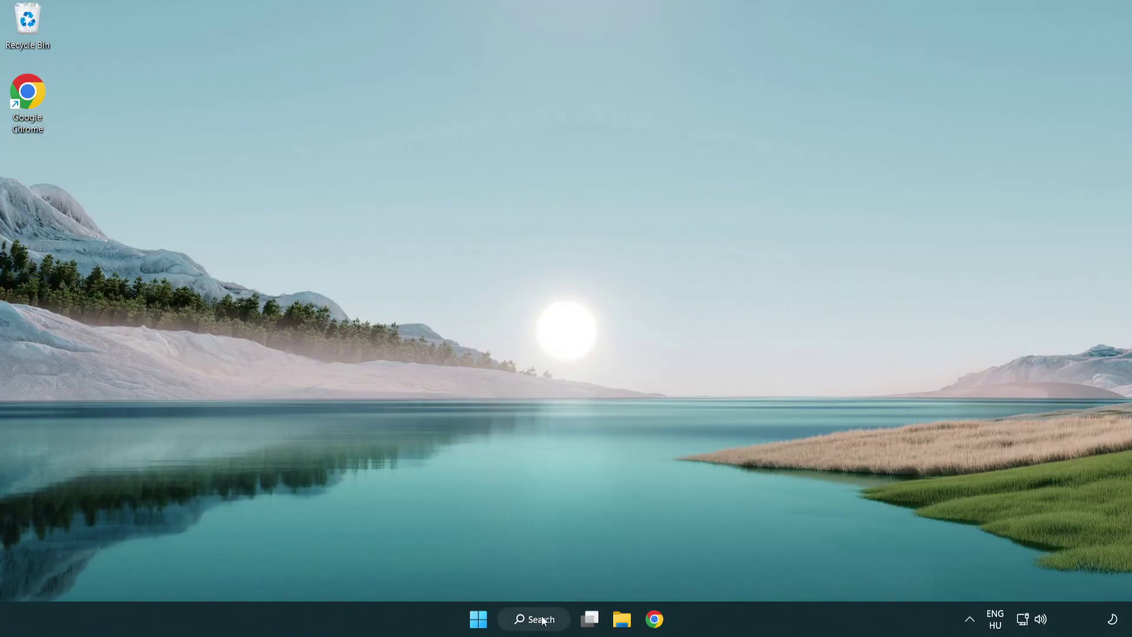
Step: Search Windows for security and open the Windows Security app
click(539, 627)
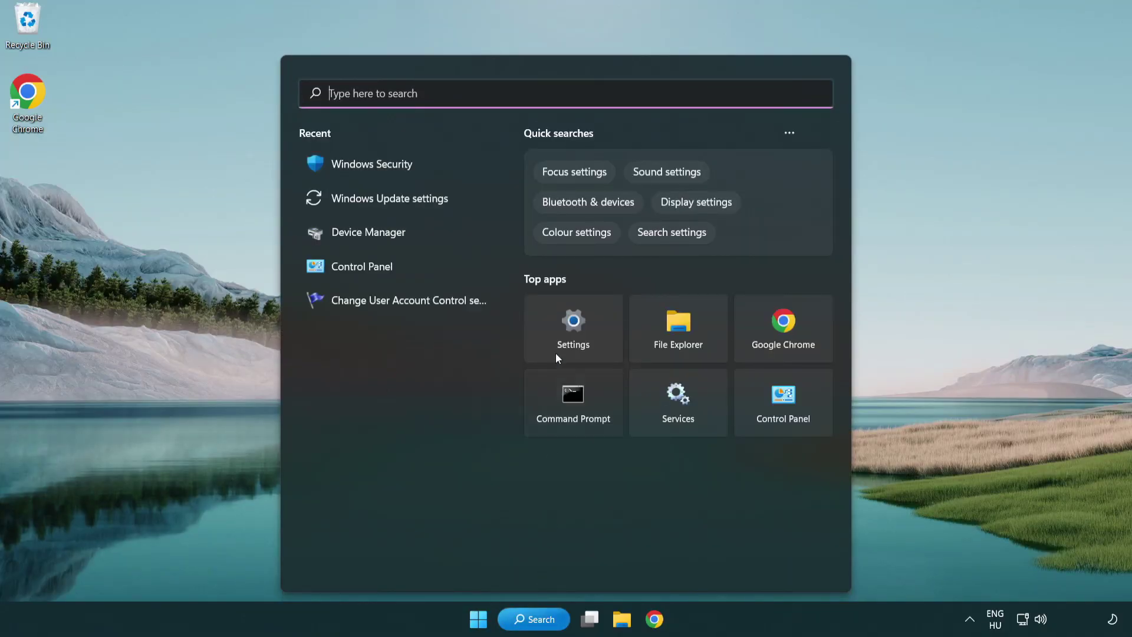
text(se)
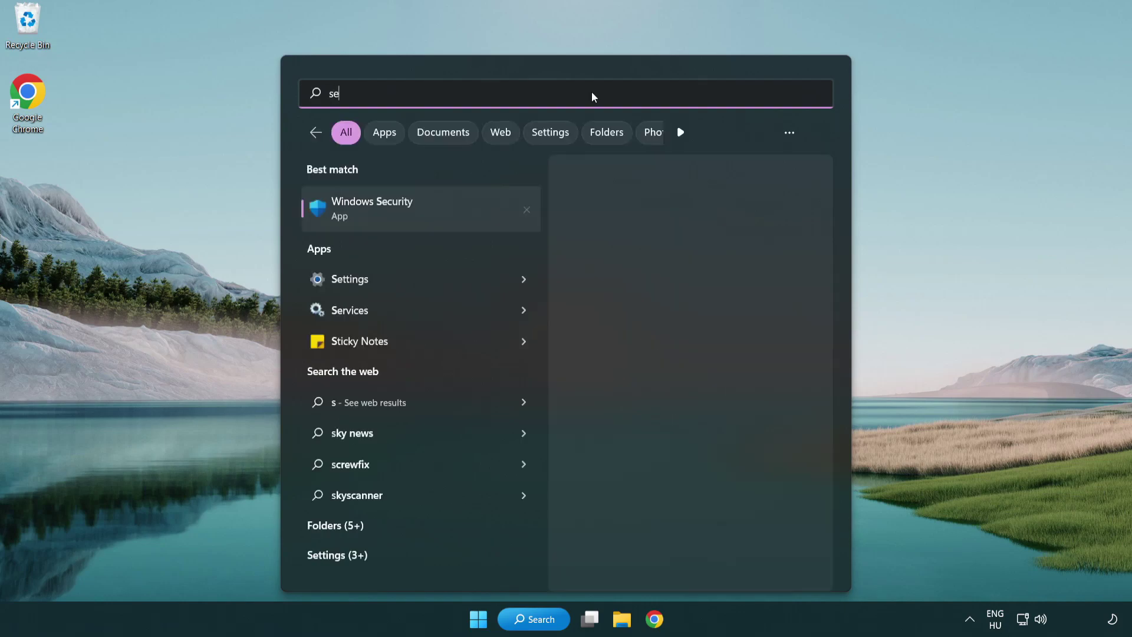
text(curi)
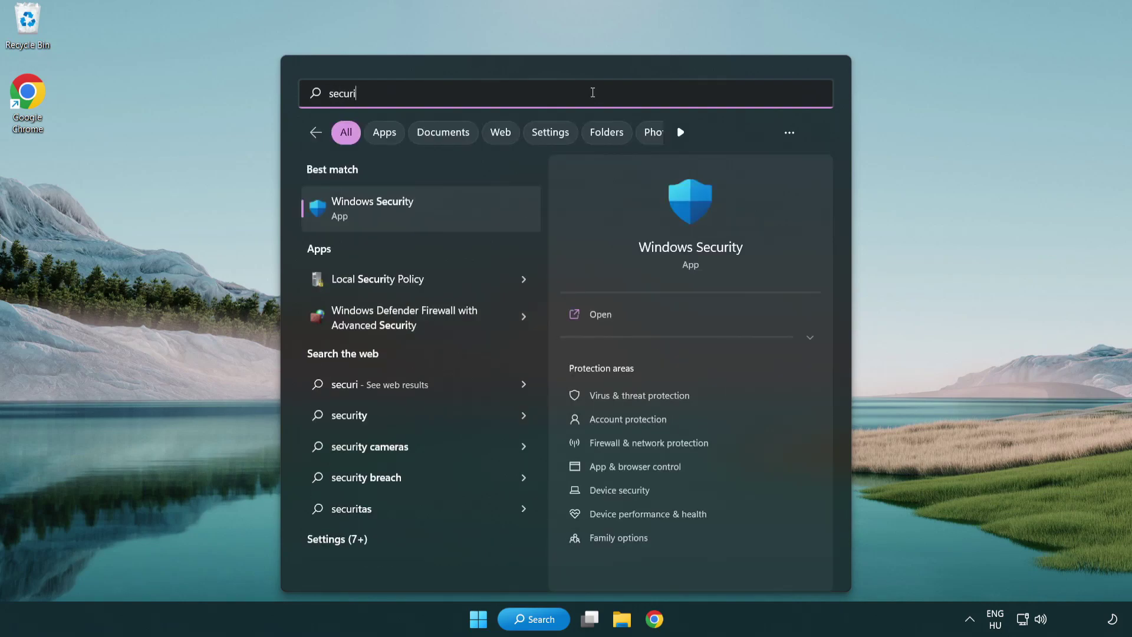
text(ty)
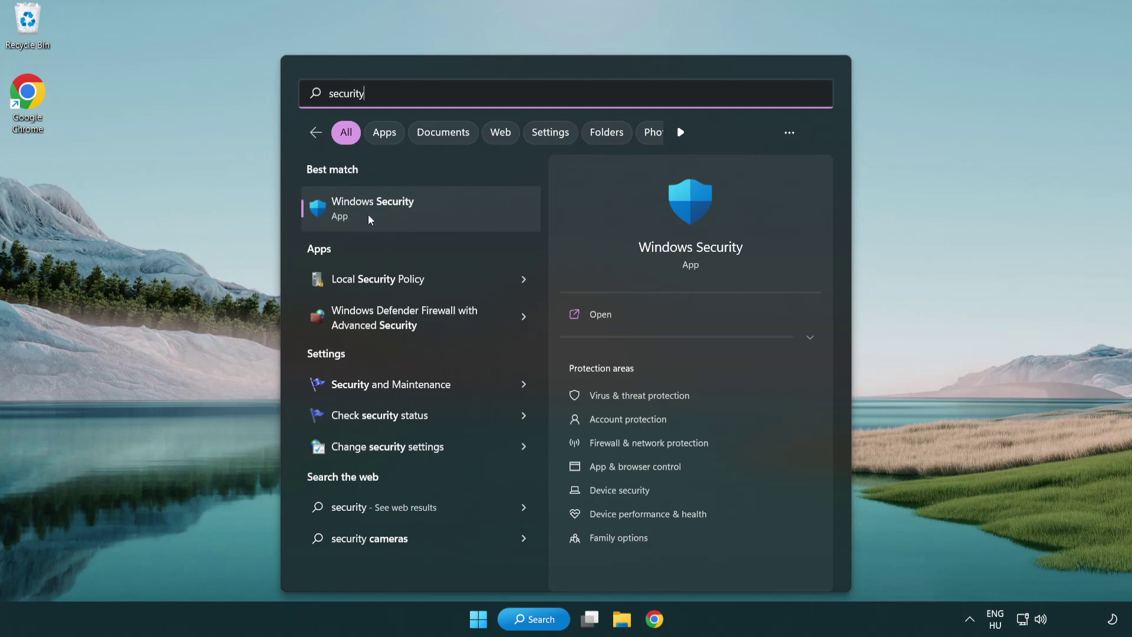
click(464, 219)
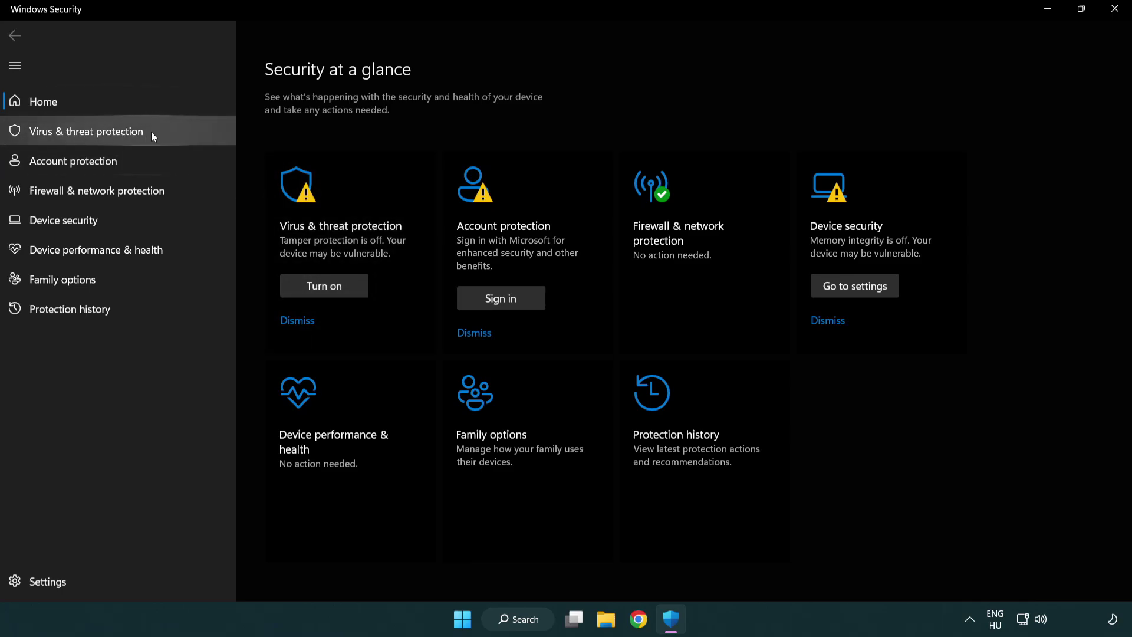
Step: Open the Microsoft Defender Antivirus exclusions page from the virus and threat protection settings
click(172, 133)
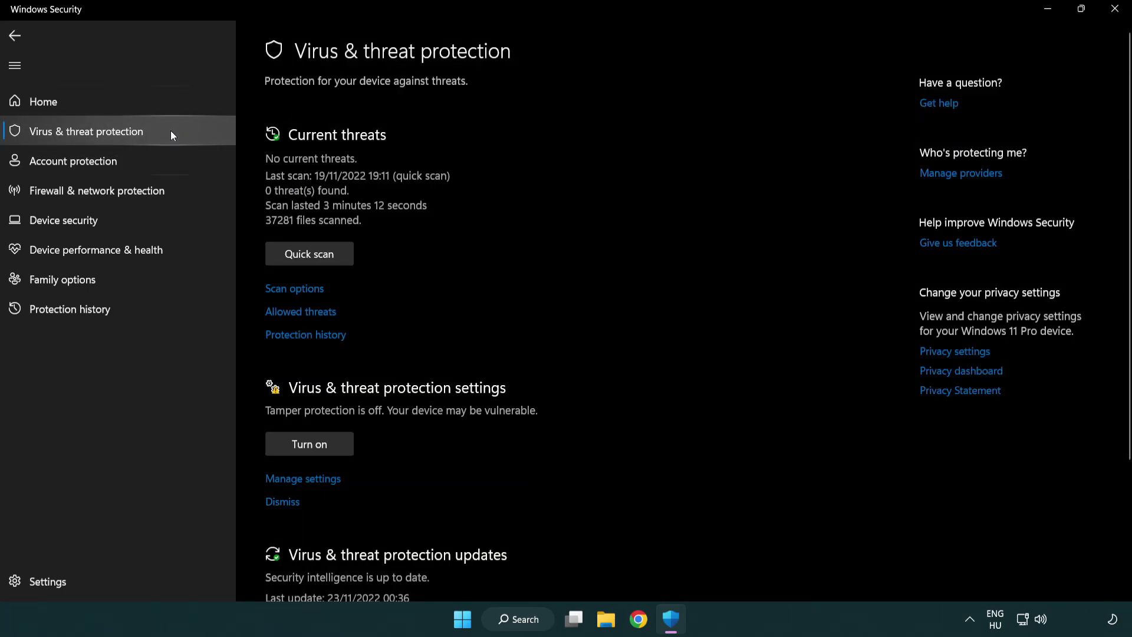
scroll(330, 259, down, 3)
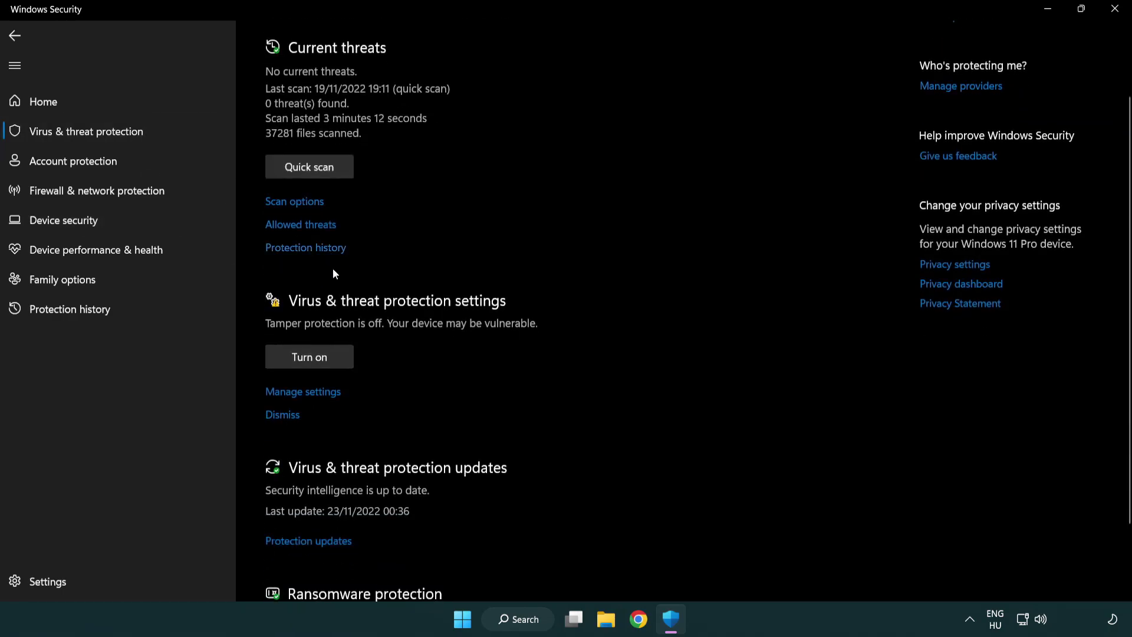
click(300, 394)
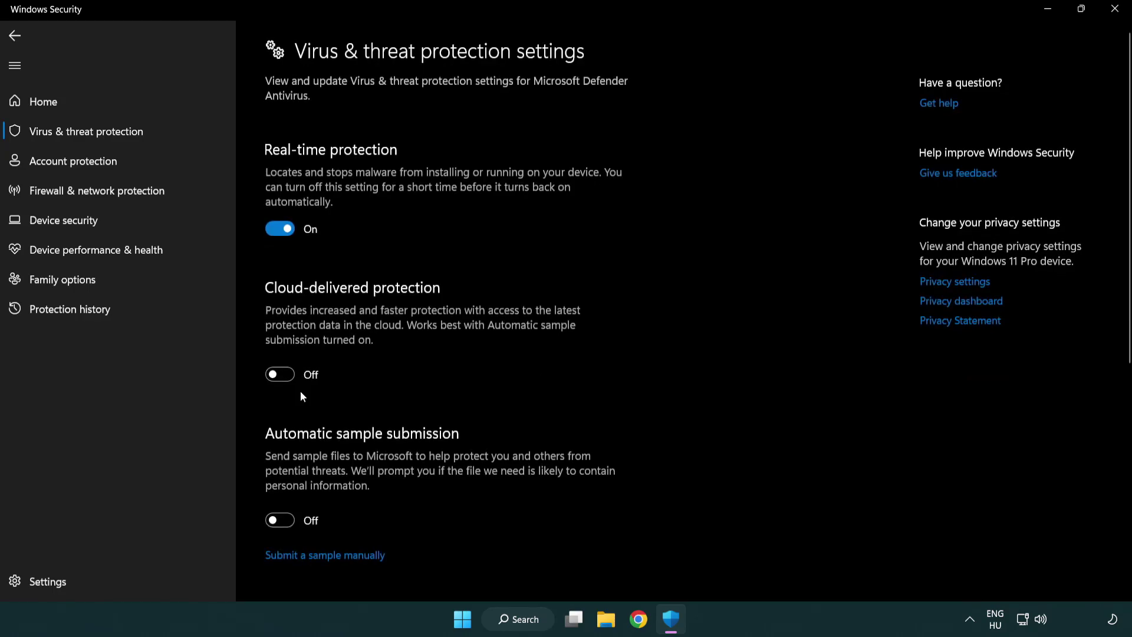
scroll(302, 395, down, 7)
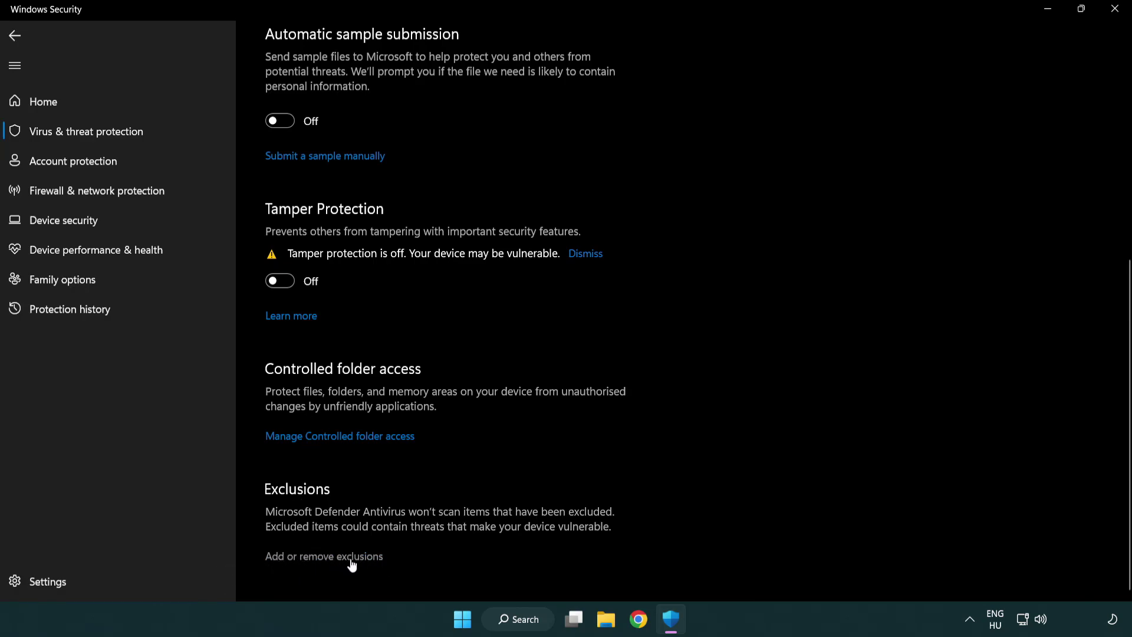
click(328, 561)
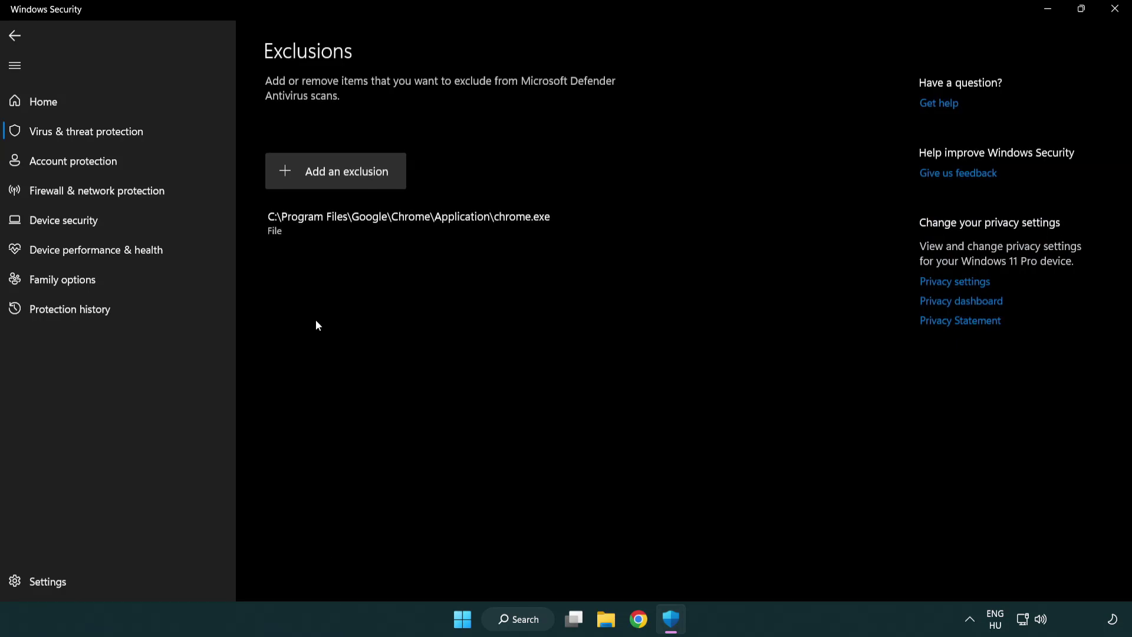
Step: Add the NOT WORKING APP shortcut from C:\Program Files (x86)\NOT WORKING APP as a file exclusion, and close Windows Security
click(341, 175)
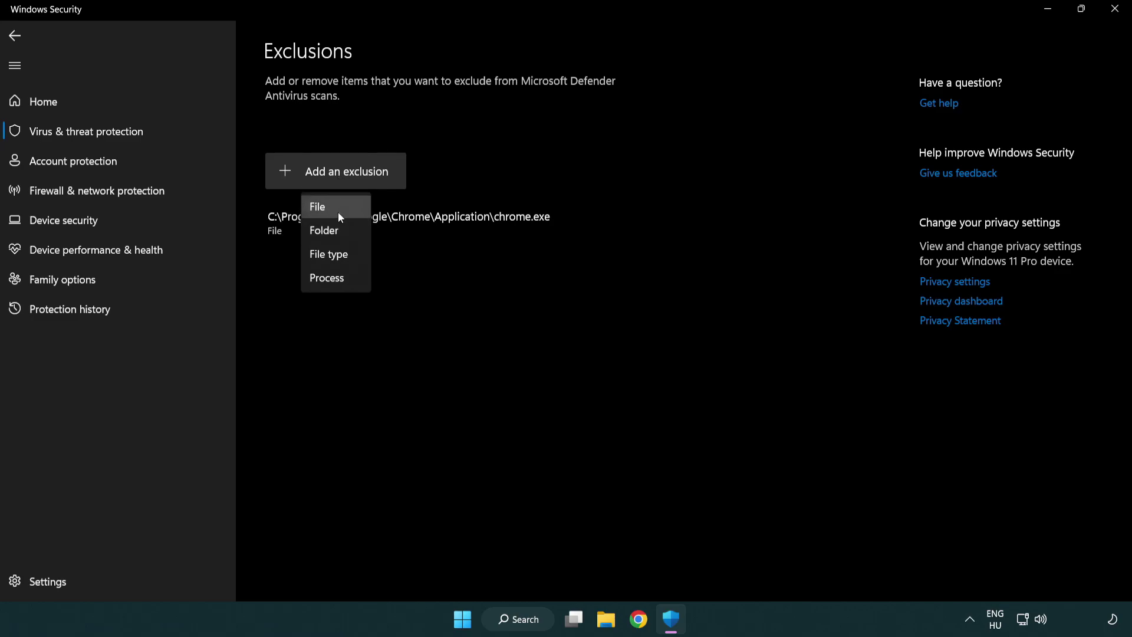
click(340, 207)
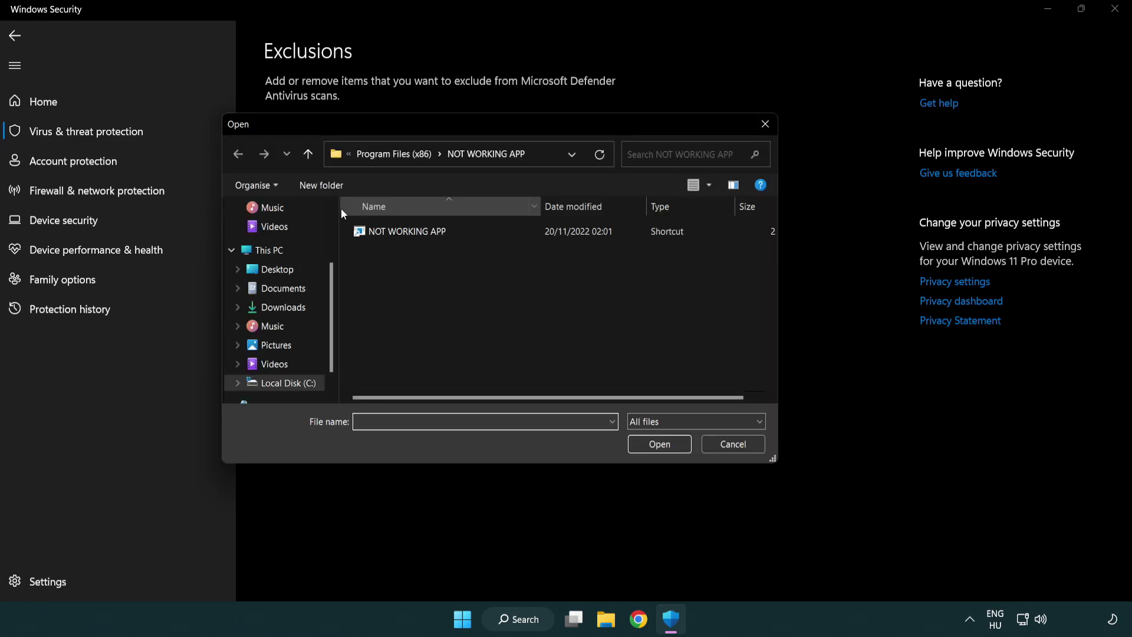
click(383, 158)
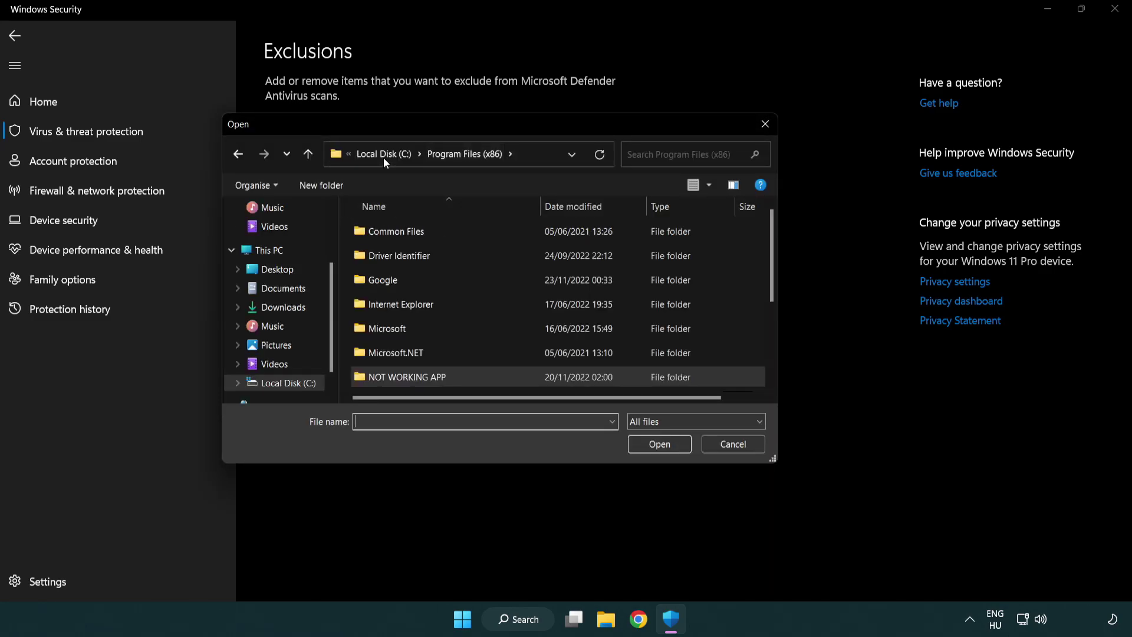
click(389, 155)
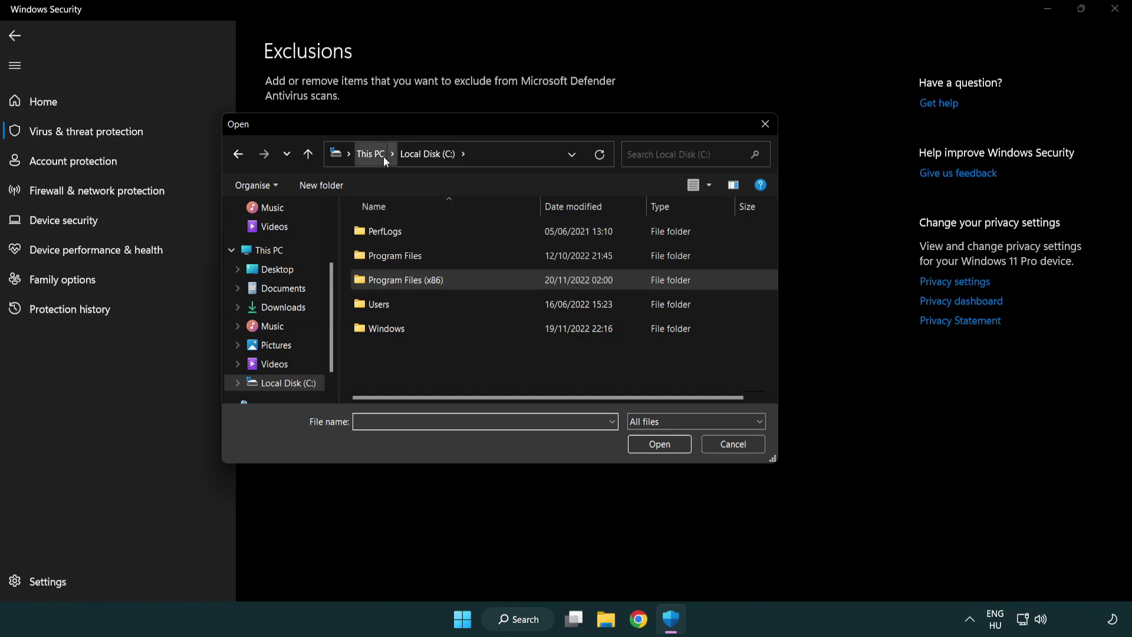
click(383, 157)
double_click(412, 390)
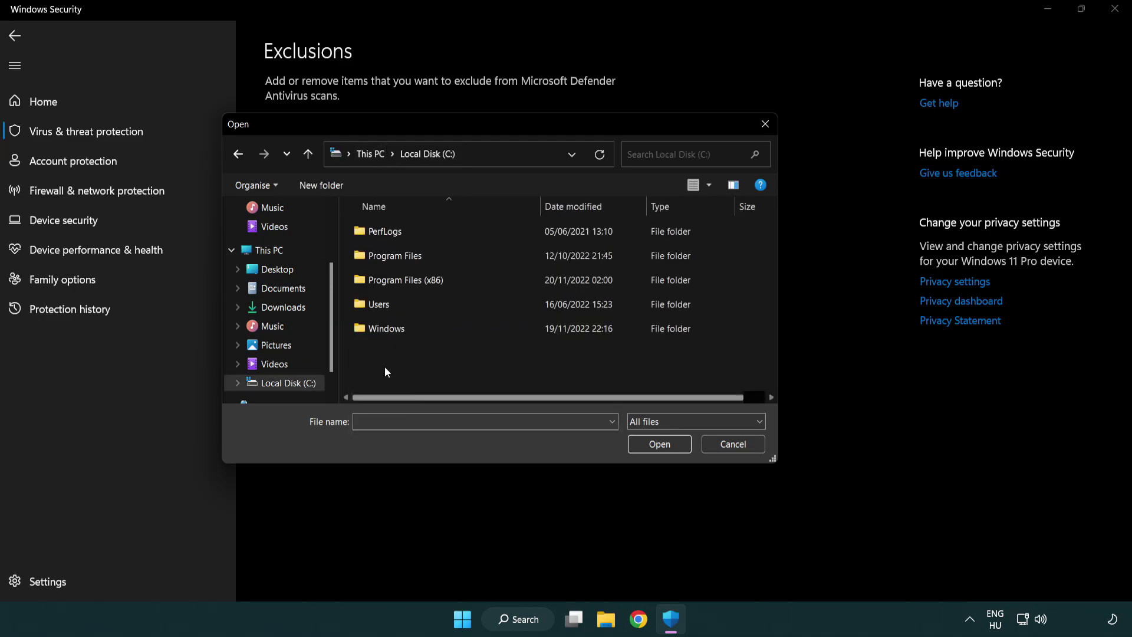
double_click(415, 274)
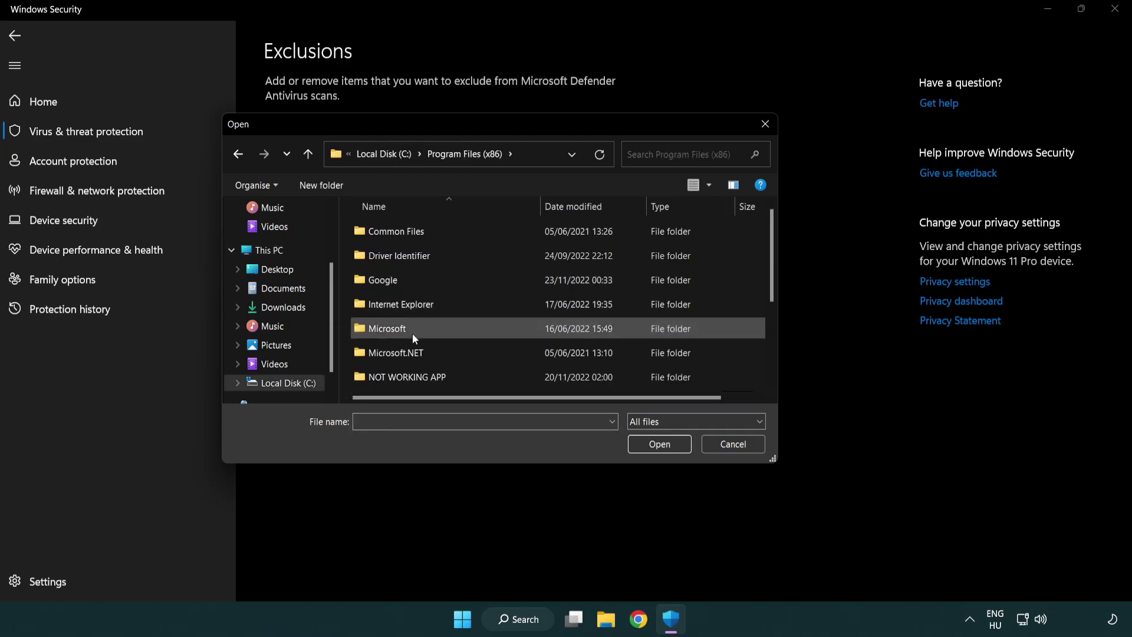
double_click(422, 378)
click(399, 230)
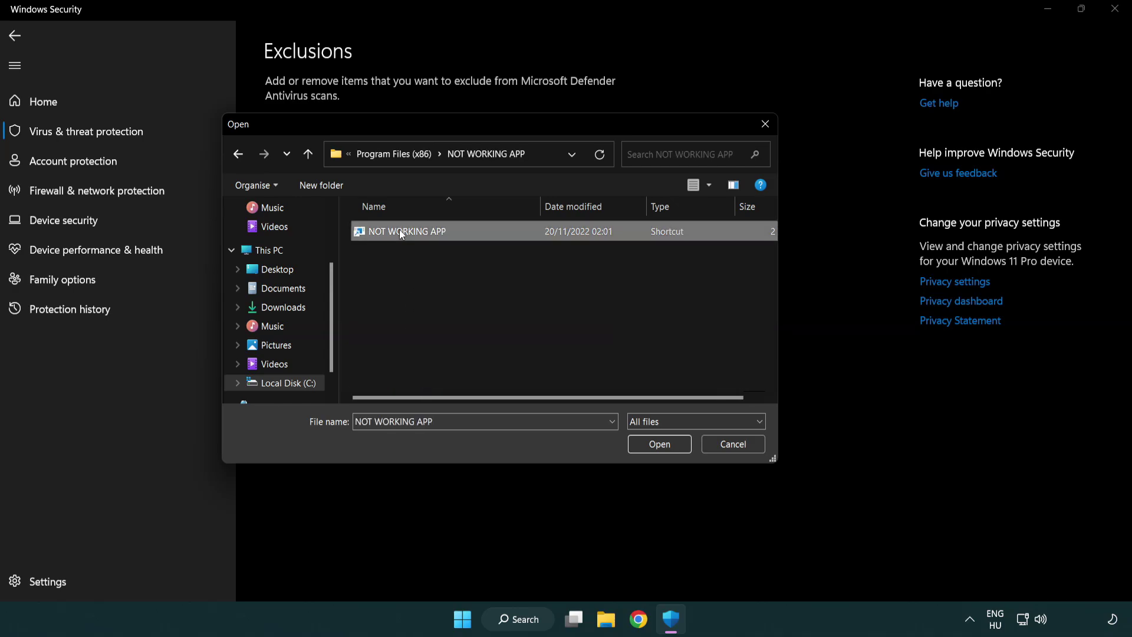
click(658, 450)
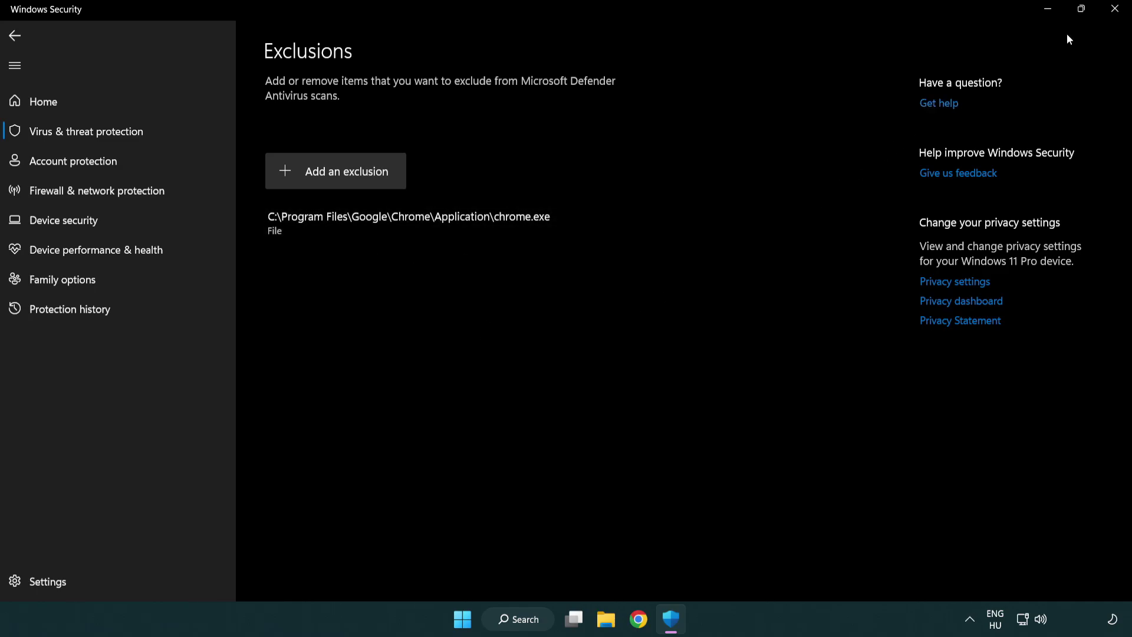
click(1115, 10)
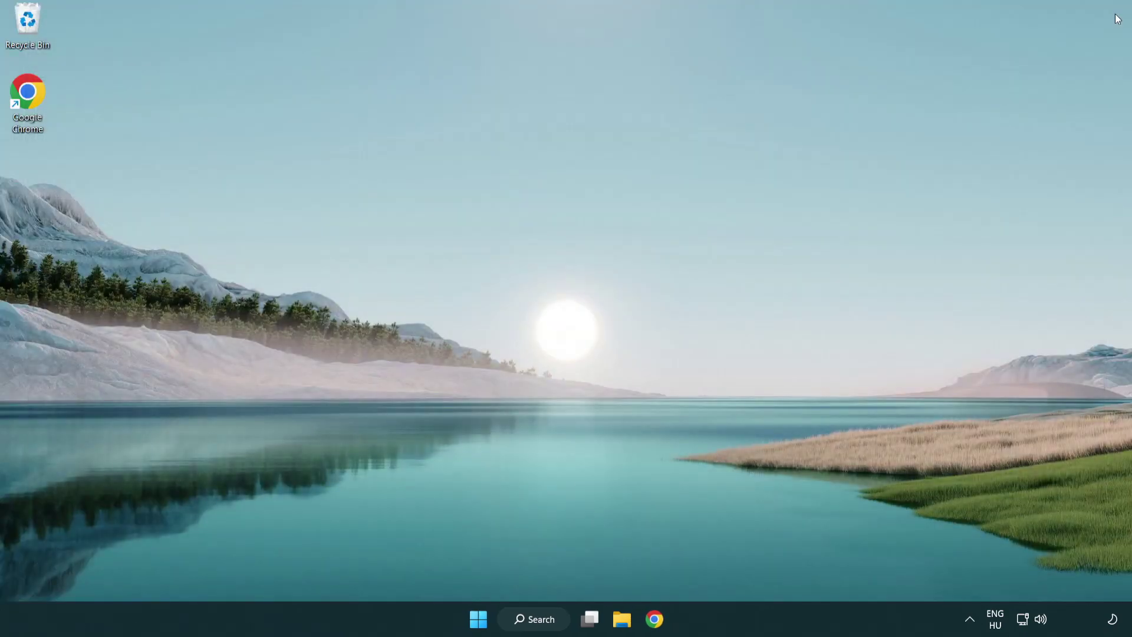
Step: Open the power options for restarting the computer
click(471, 622)
click(750, 567)
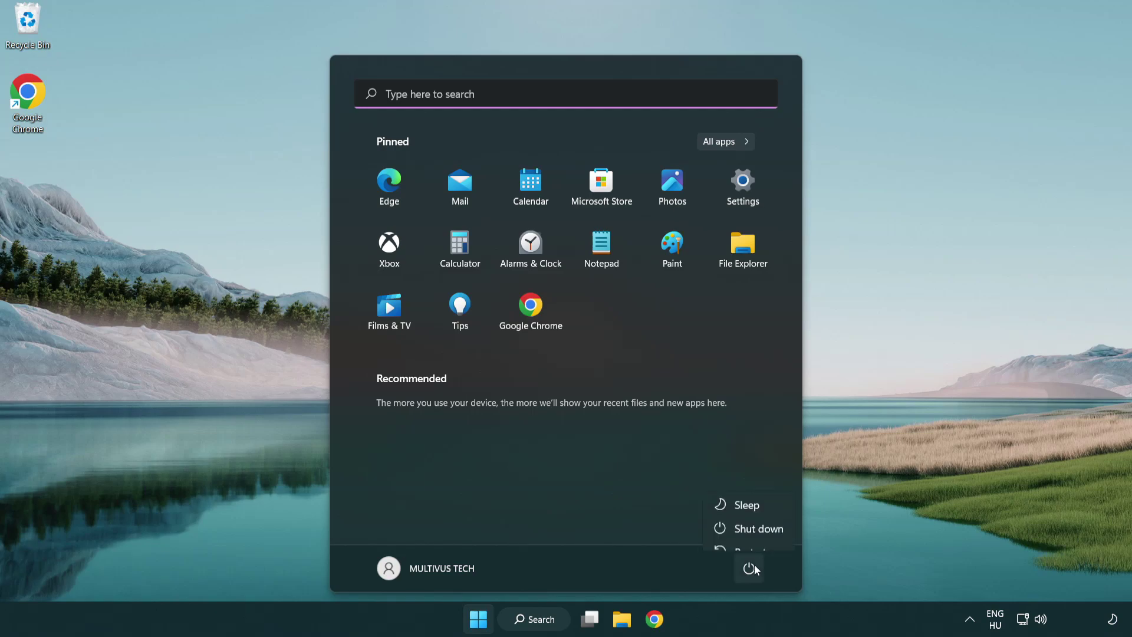